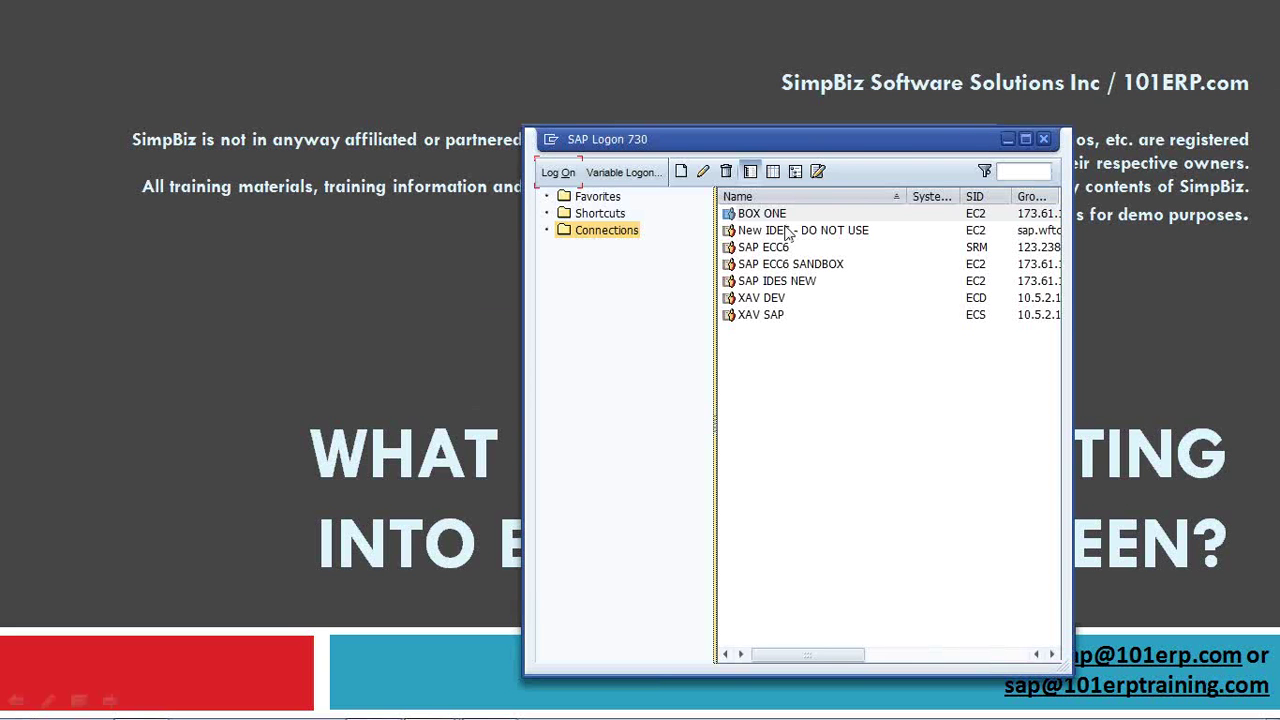
Log on to the BOX ONE connection as user001, entering the account password.
{"action": "left_click", "coordinate": [778, 216]}
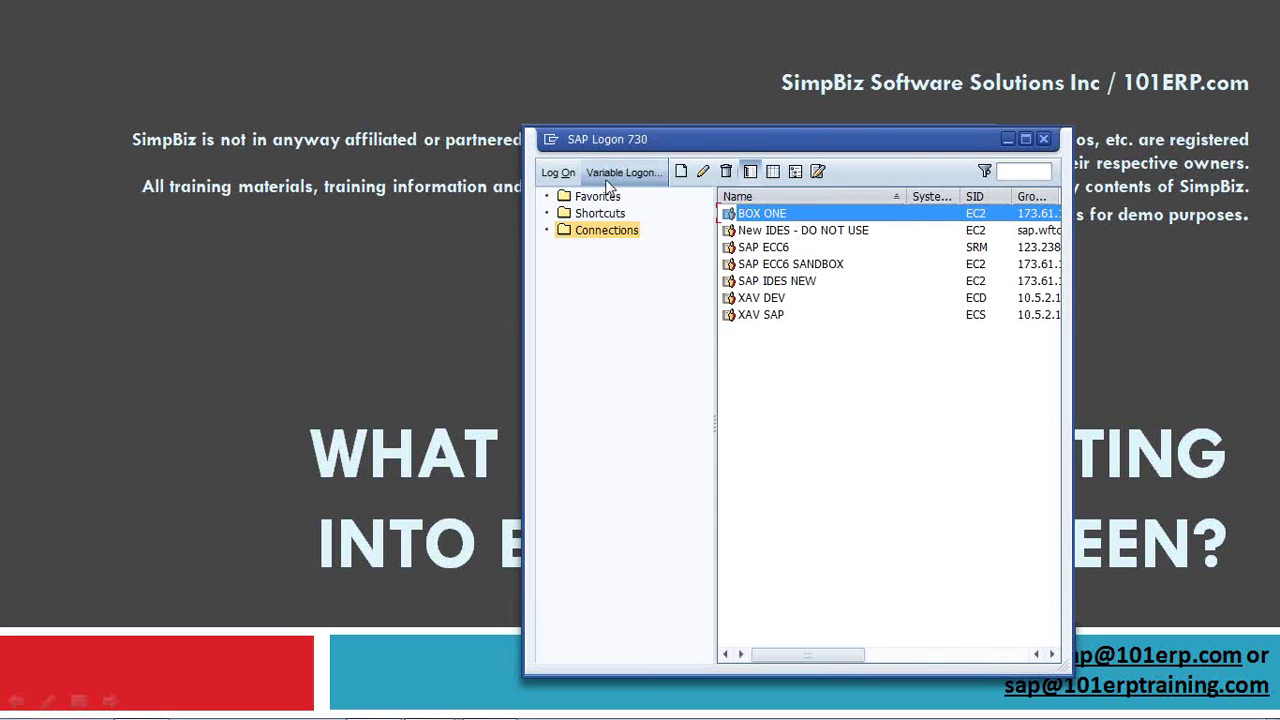
{"action": "left_click", "coordinate": [560, 173]}
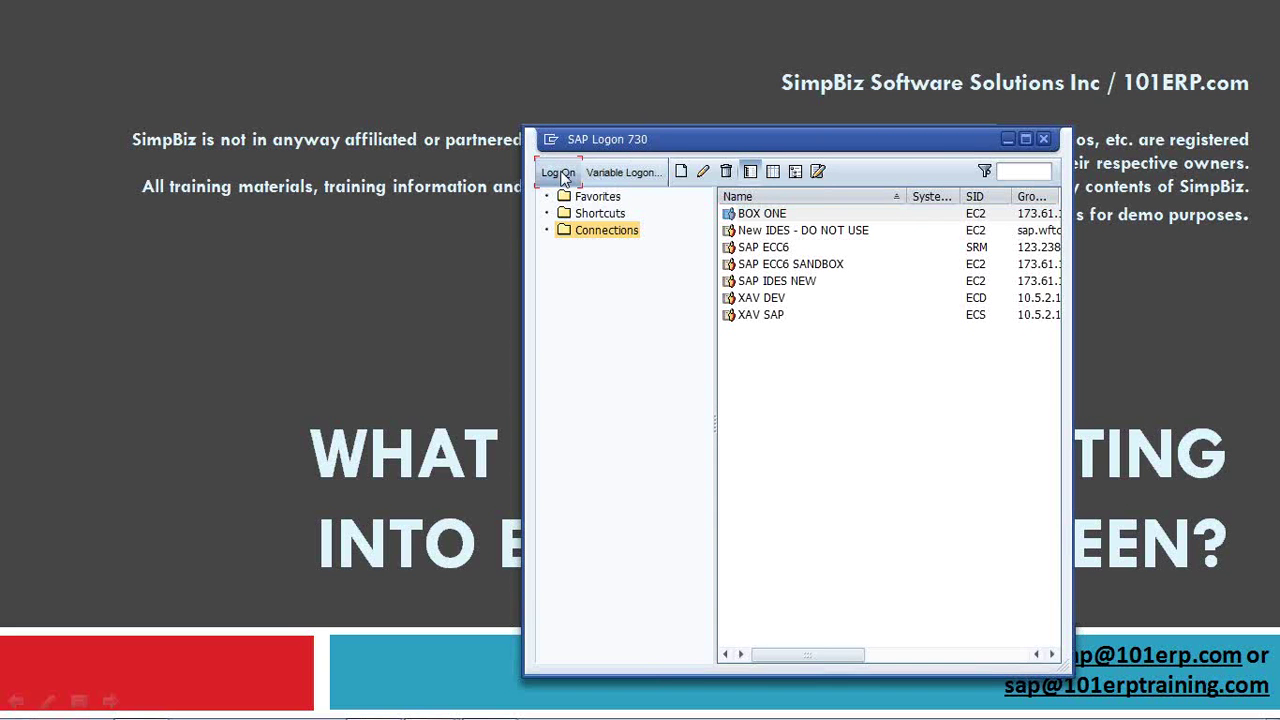
{"action": "key", "text": "Down"}
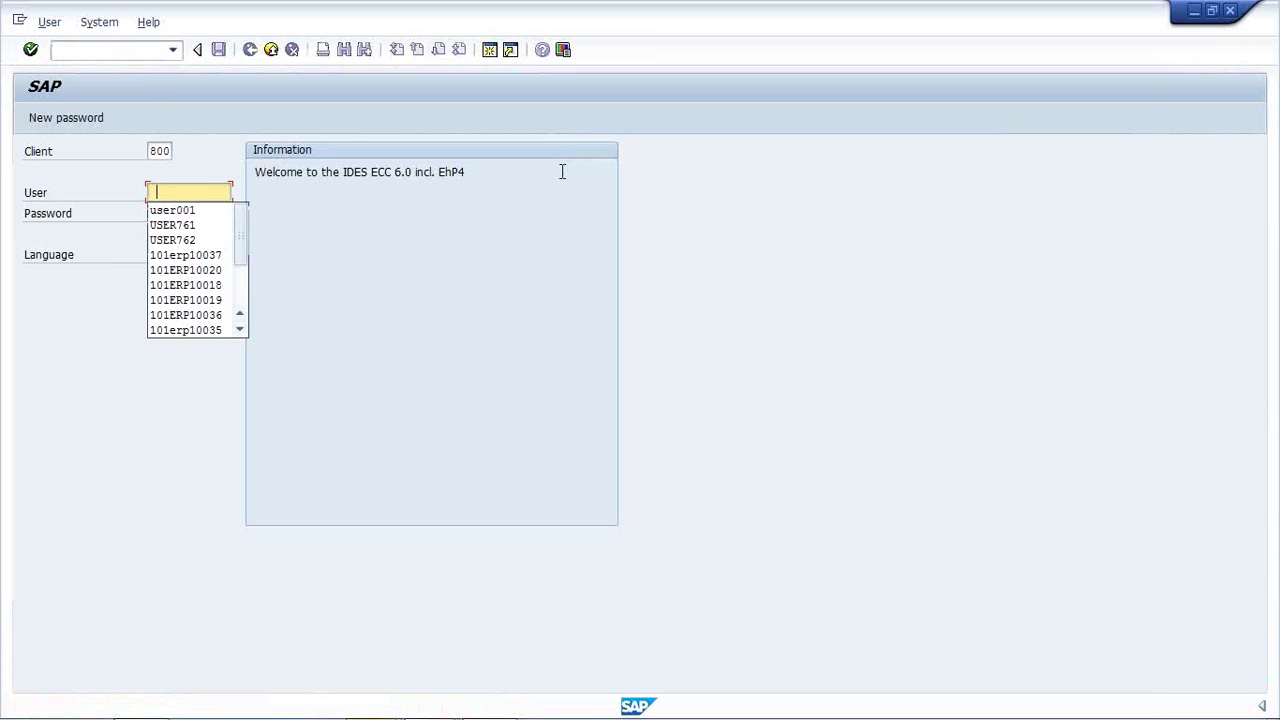
{"action": "key", "text": "Down"}
{"action": "key", "text": "Return"}
{"action": "key", "text": "Tab"}
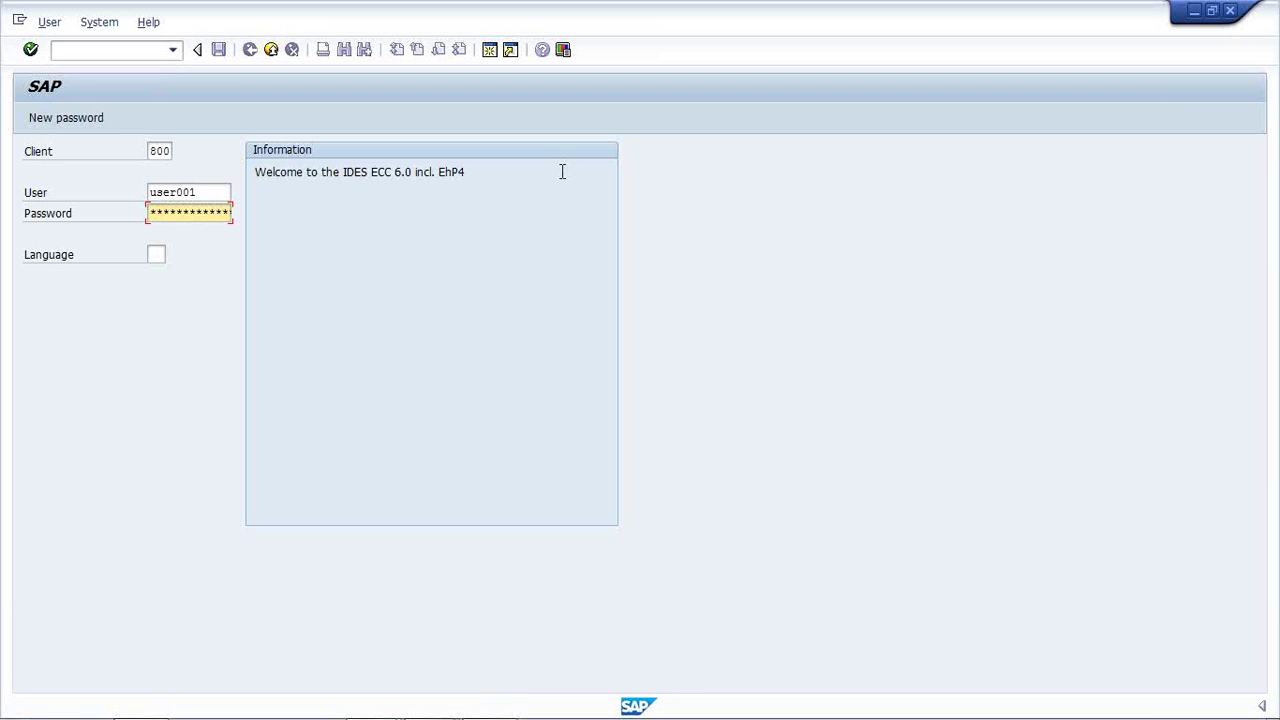
{"action": "key", "text": "Return"}
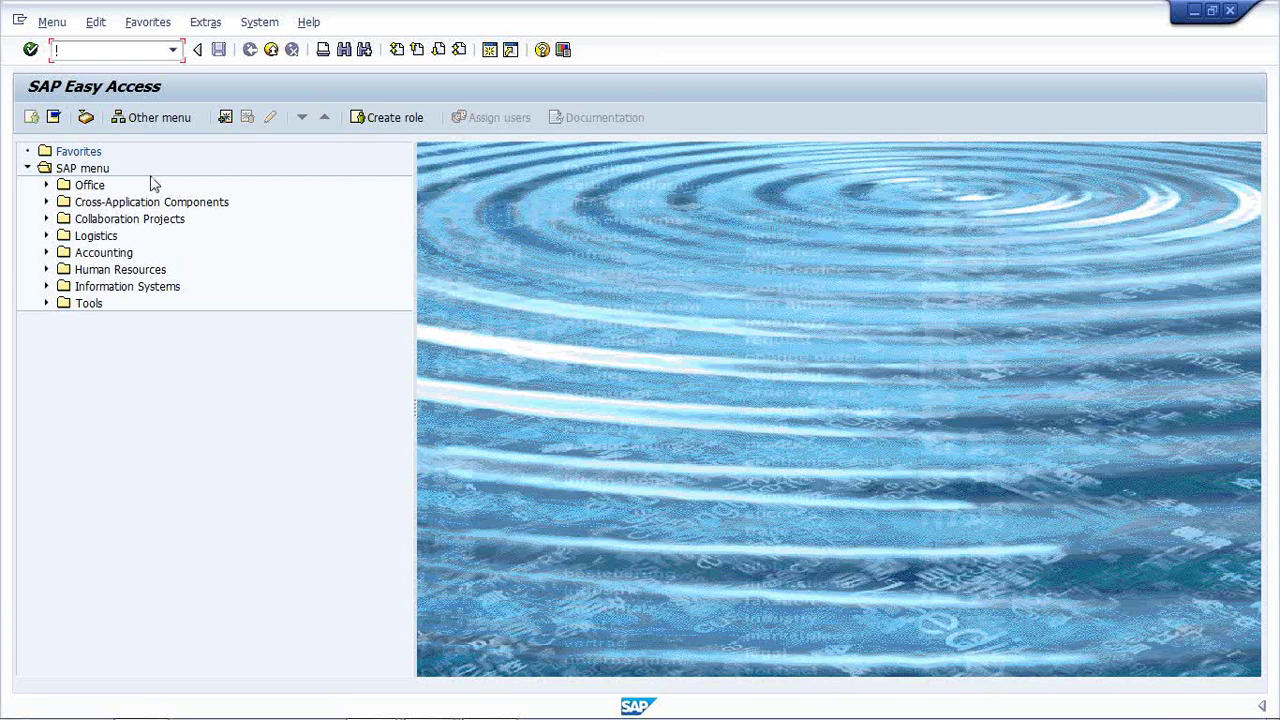
Look through the subfolders of Accounting, Human Resources and Logistics in the SAP menu, leaving Logistics collapsed.
{"action": "left_click", "coordinate": [104, 238]}
{"action": "left_click", "coordinate": [100, 254]}
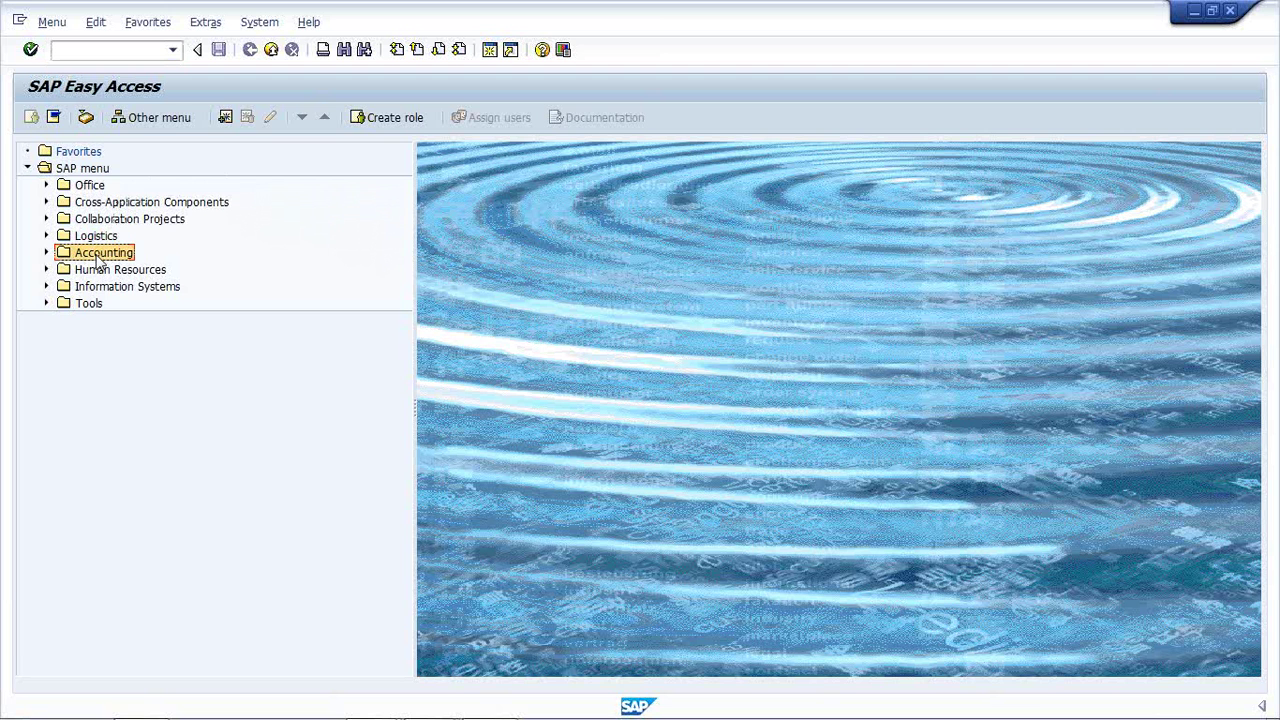
{"action": "left_click", "coordinate": [96, 271]}
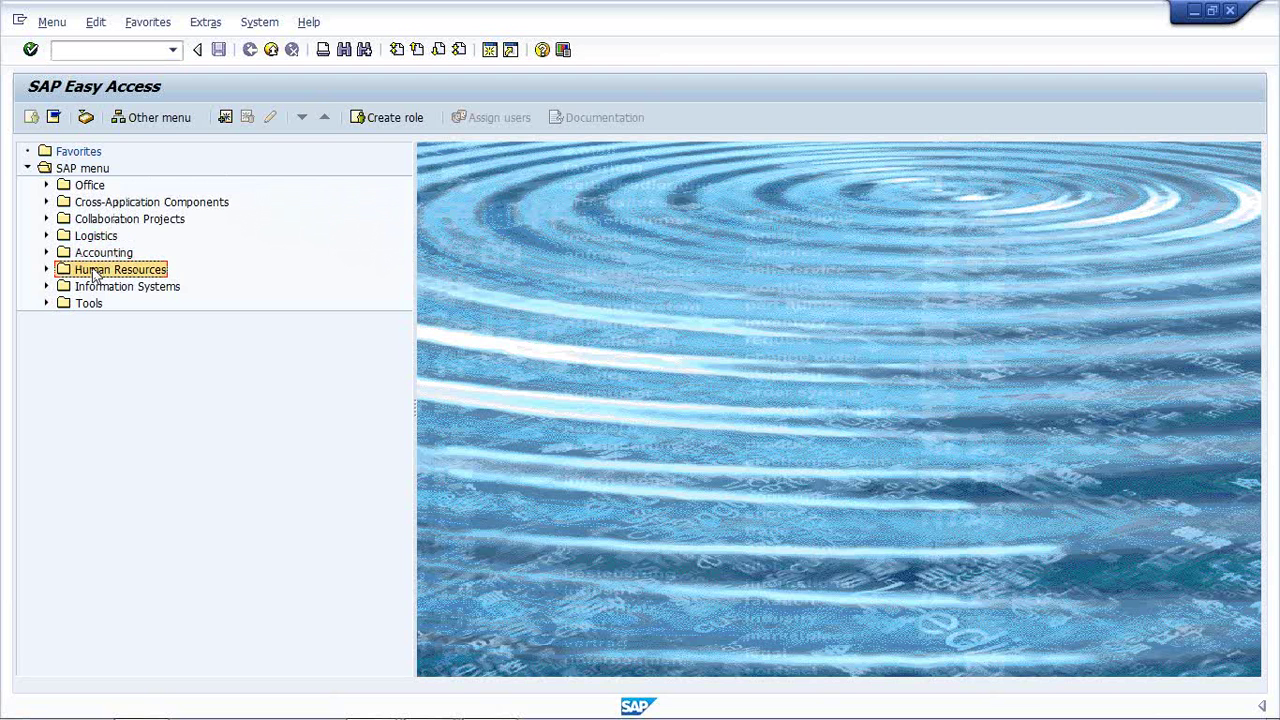
{"action": "left_click", "coordinate": [190, 268]}
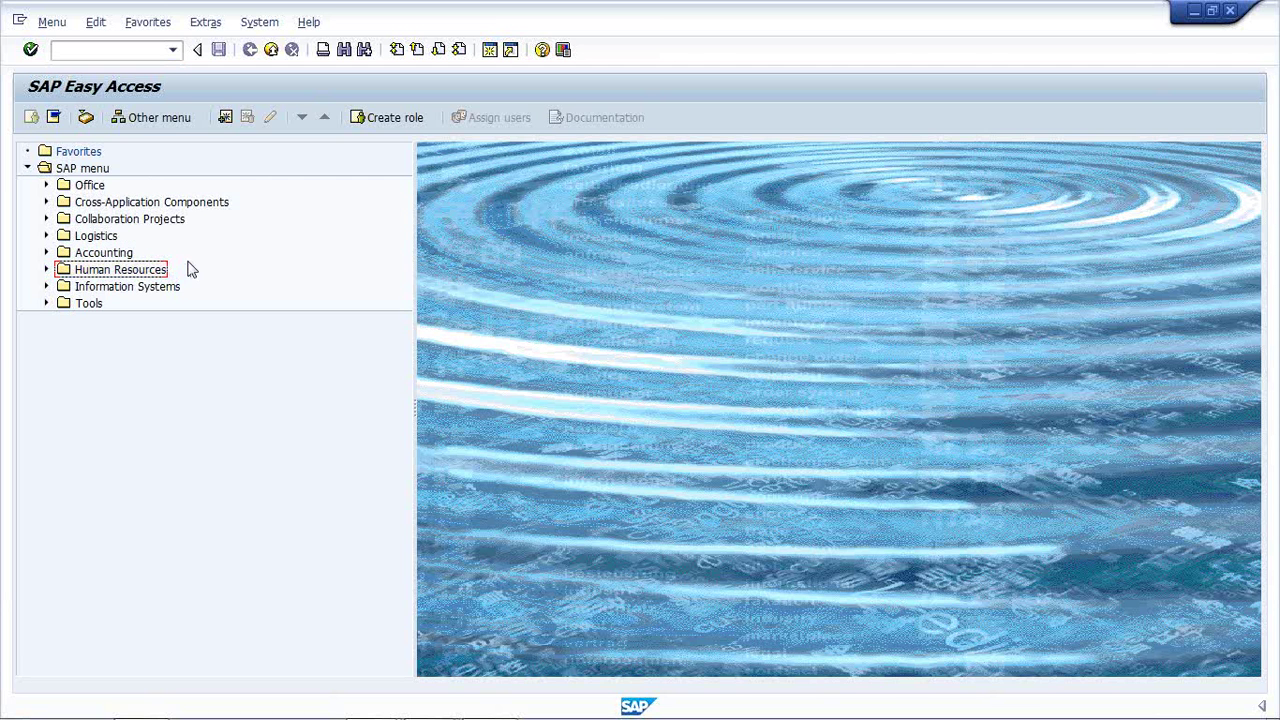
{"action": "left_click", "coordinate": [47, 254]}
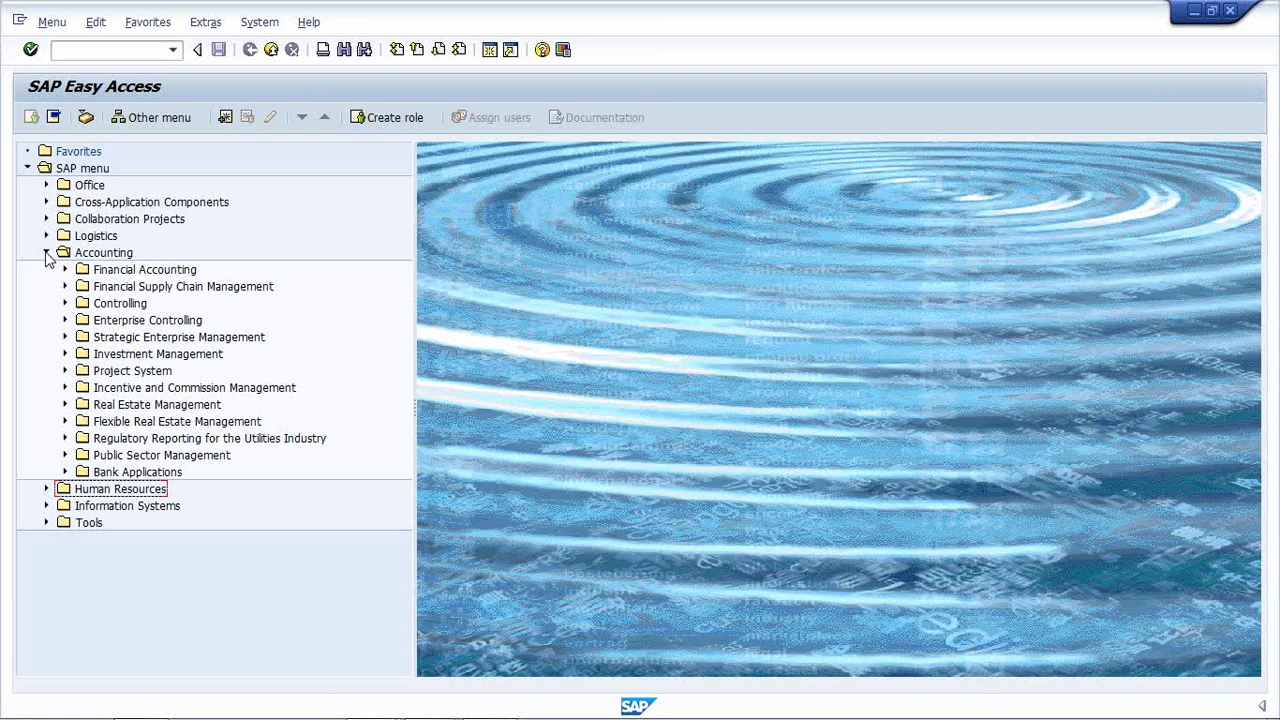
{"action": "left_click", "coordinate": [46, 489]}
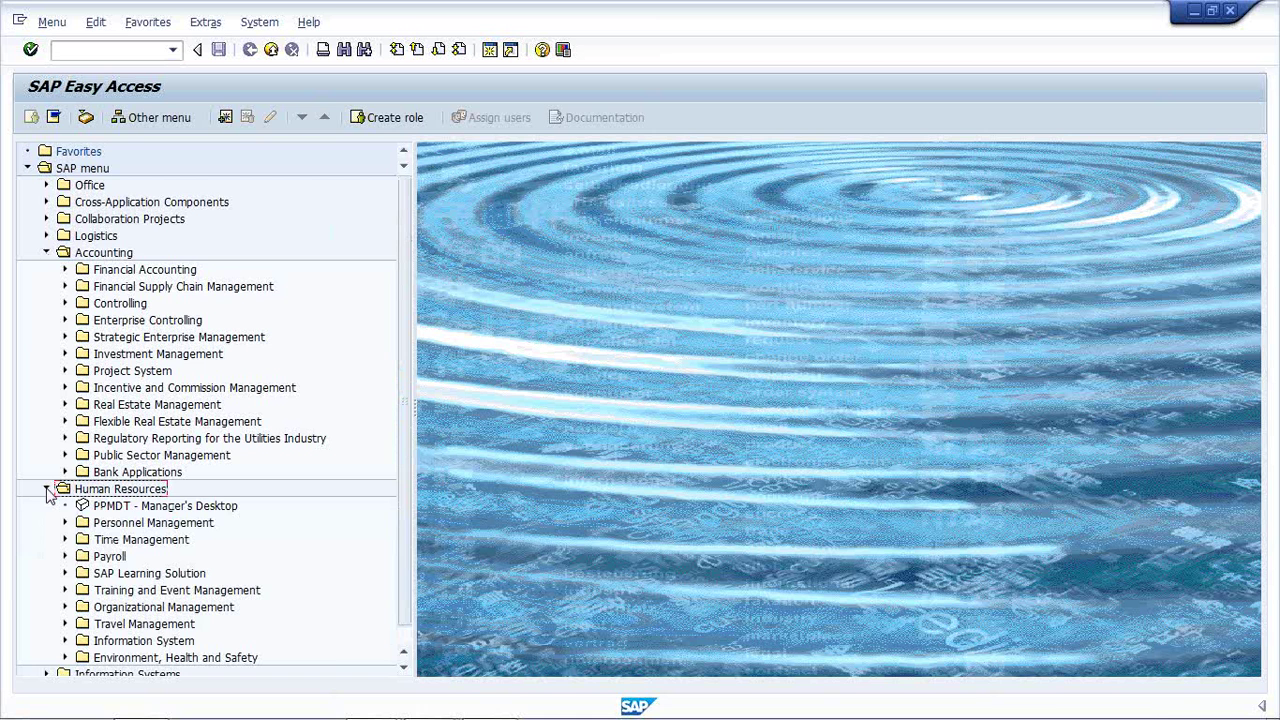
{"action": "left_click", "coordinate": [46, 236]}
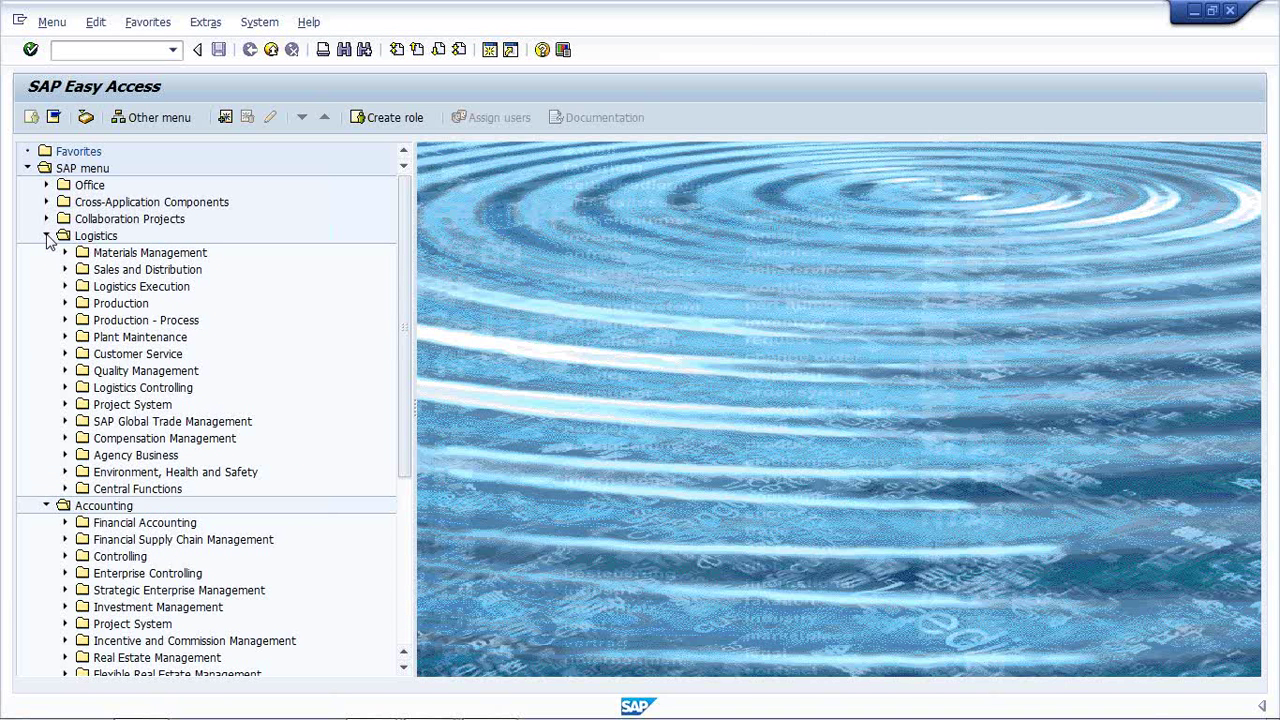
{"action": "left_click", "coordinate": [46, 236]}
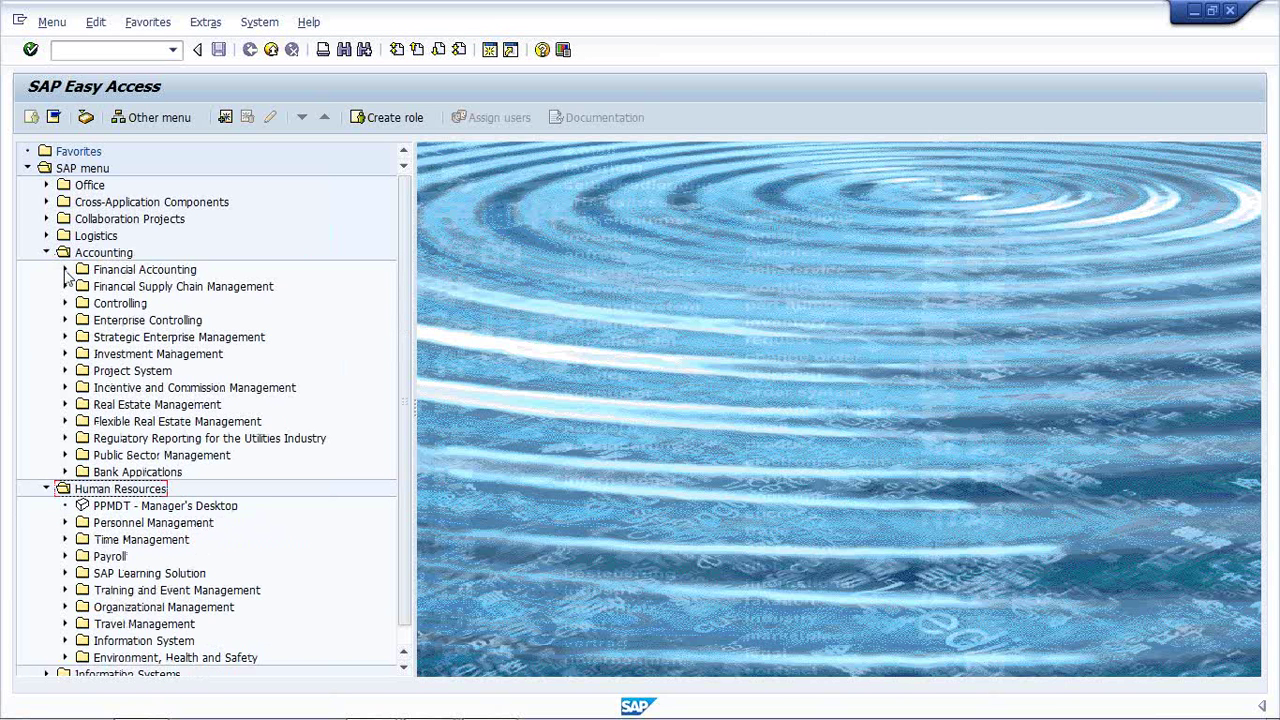
Expand Financial Accounting, General Ledger and Posting under Accounting and select FB50 - Enter G/L Account Document.
{"action": "left_click", "coordinate": [64, 270]}
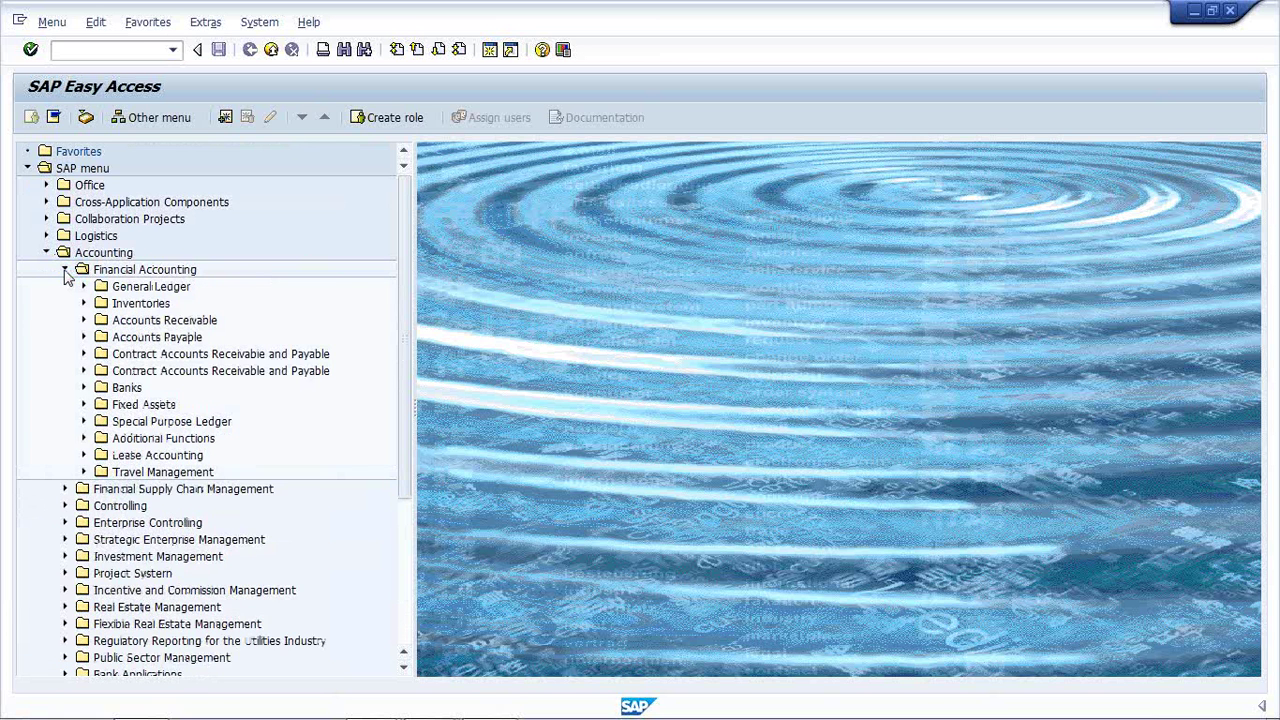
{"action": "left_click", "coordinate": [84, 287]}
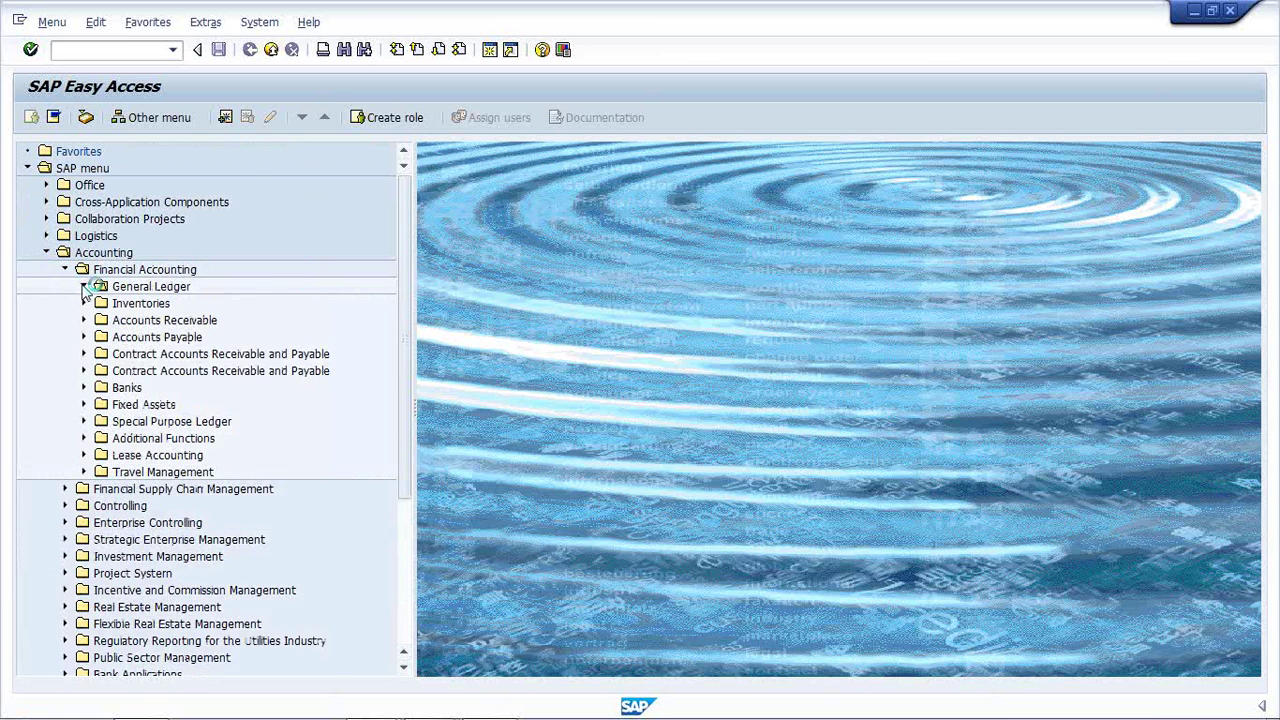
{"action": "left_click", "coordinate": [103, 303]}
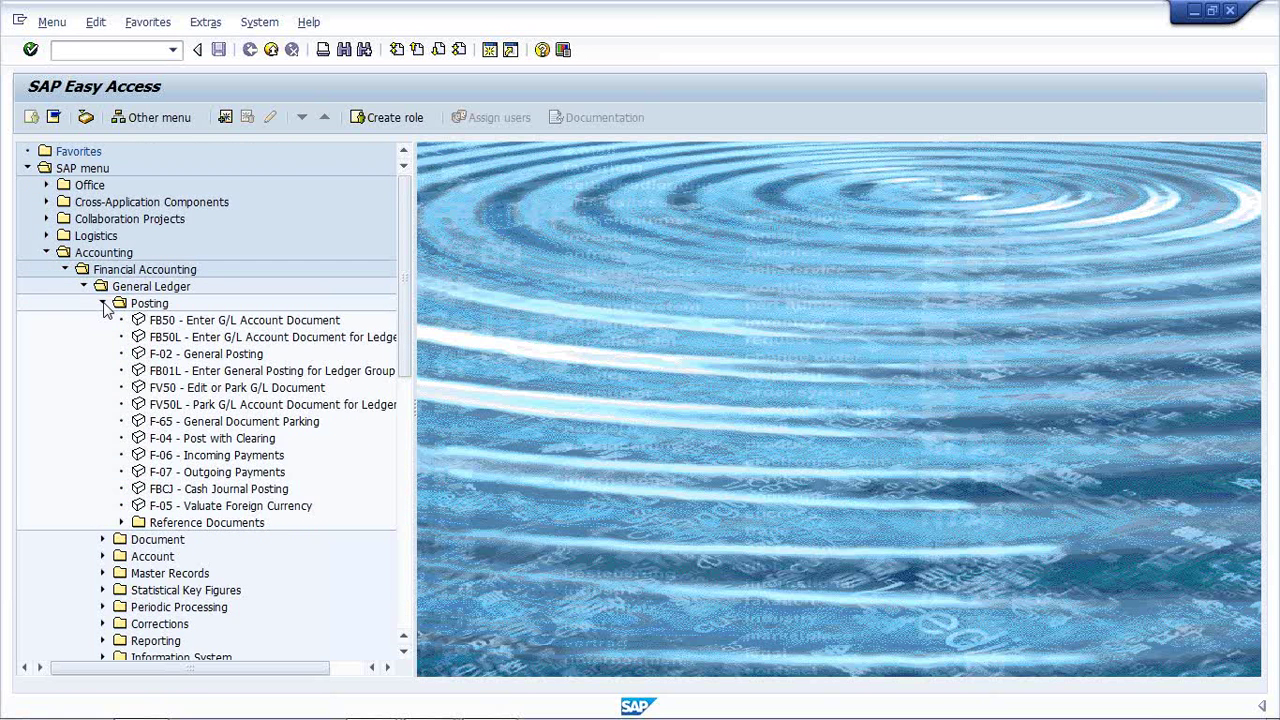
{"action": "left_click", "coordinate": [227, 322]}
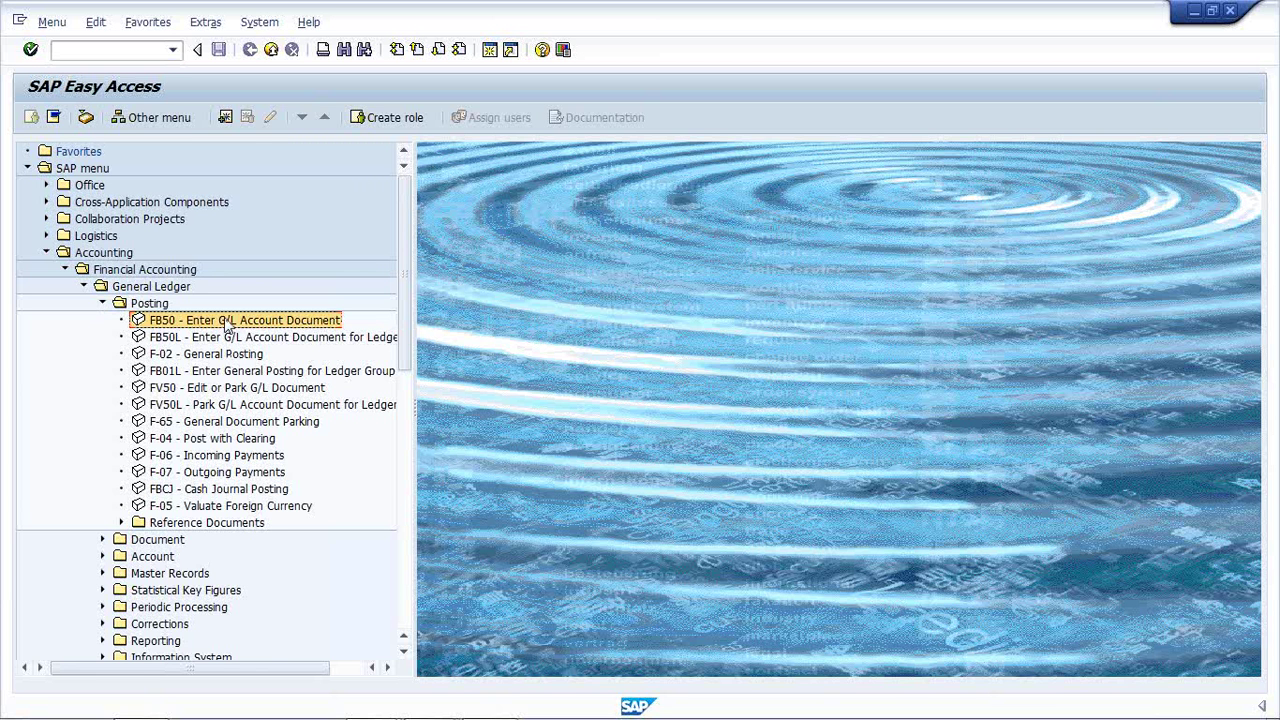
Collapse the Posting, General Ledger, Financial Accounting and Accounting folders.
{"action": "left_click", "coordinate": [102, 303]}
{"action": "left_click", "coordinate": [84, 287]}
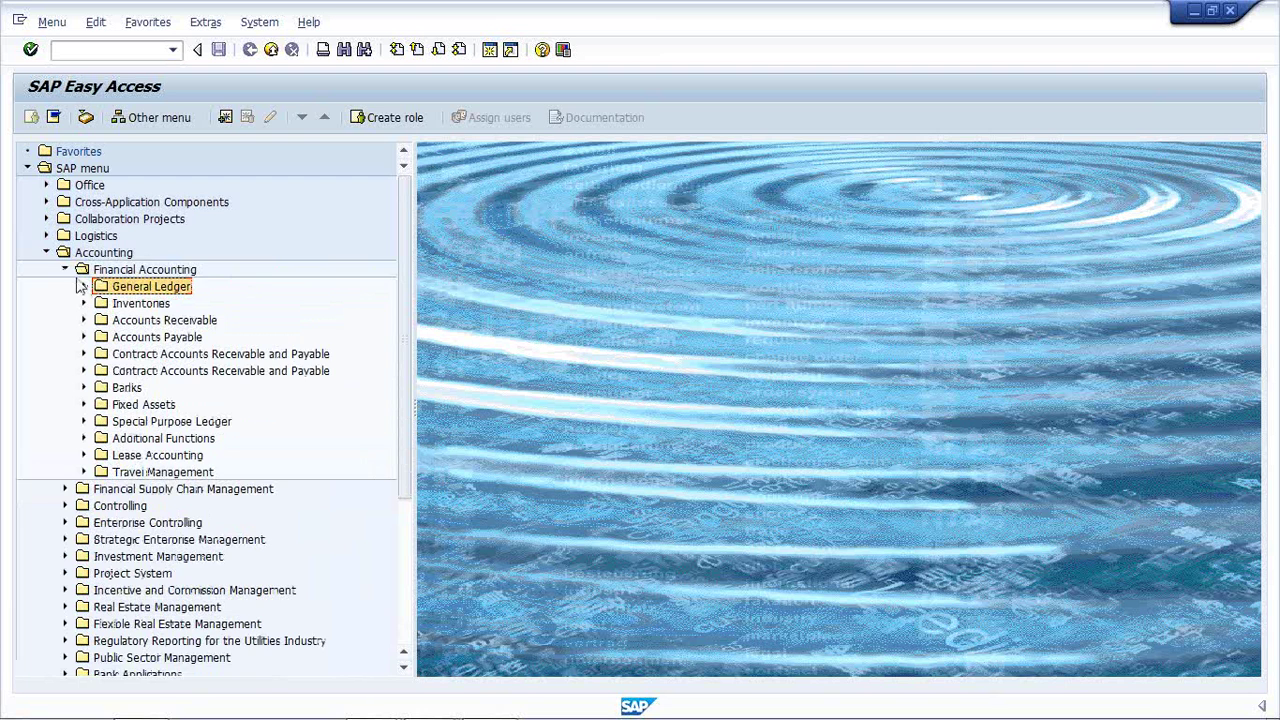
{"action": "left_click", "coordinate": [65, 270]}
{"action": "left_click", "coordinate": [46, 252]}
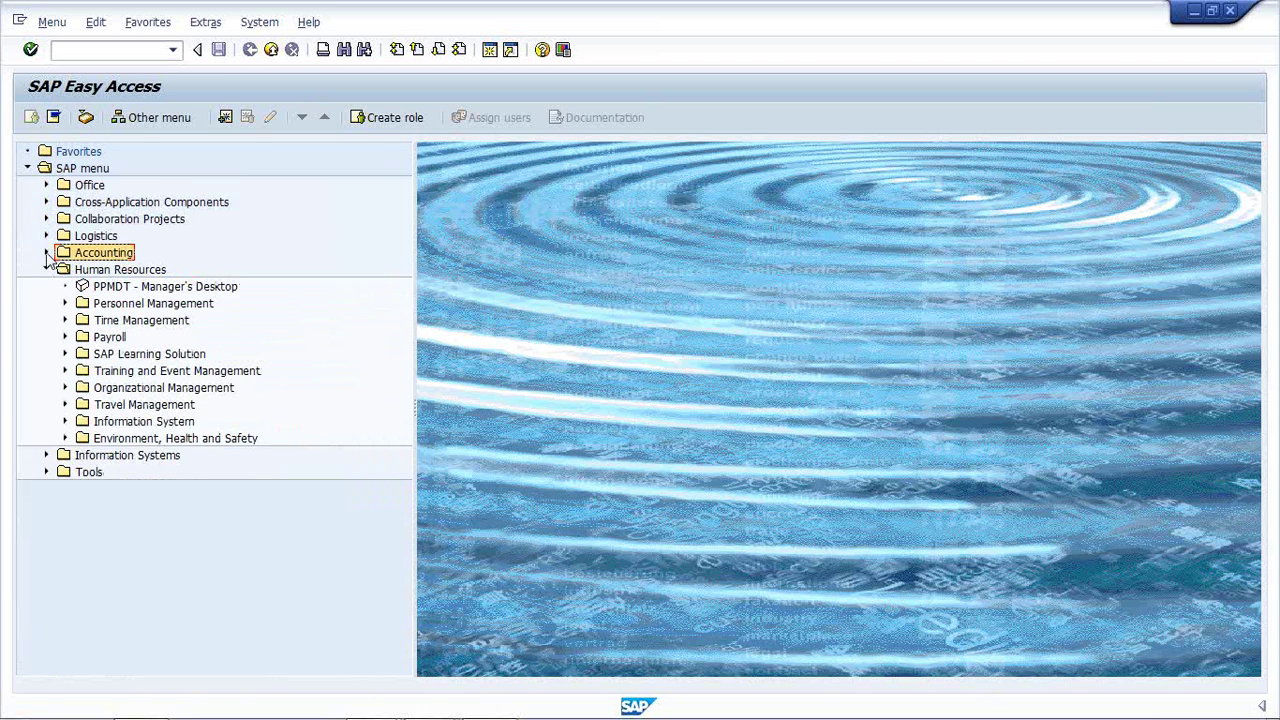
View the contents of the Human Resources and Collaboration Projects folders and leave both collapsed.
{"action": "left_click", "coordinate": [46, 270]}
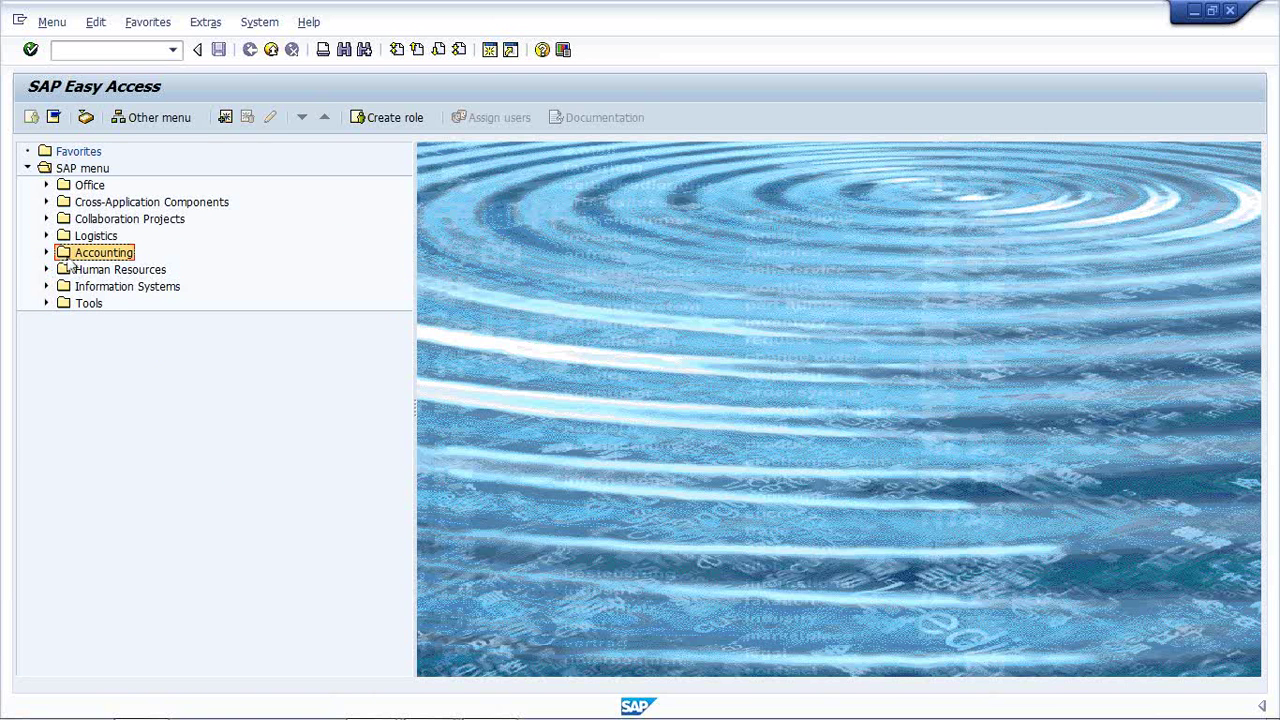
{"action": "left_click", "coordinate": [46, 270]}
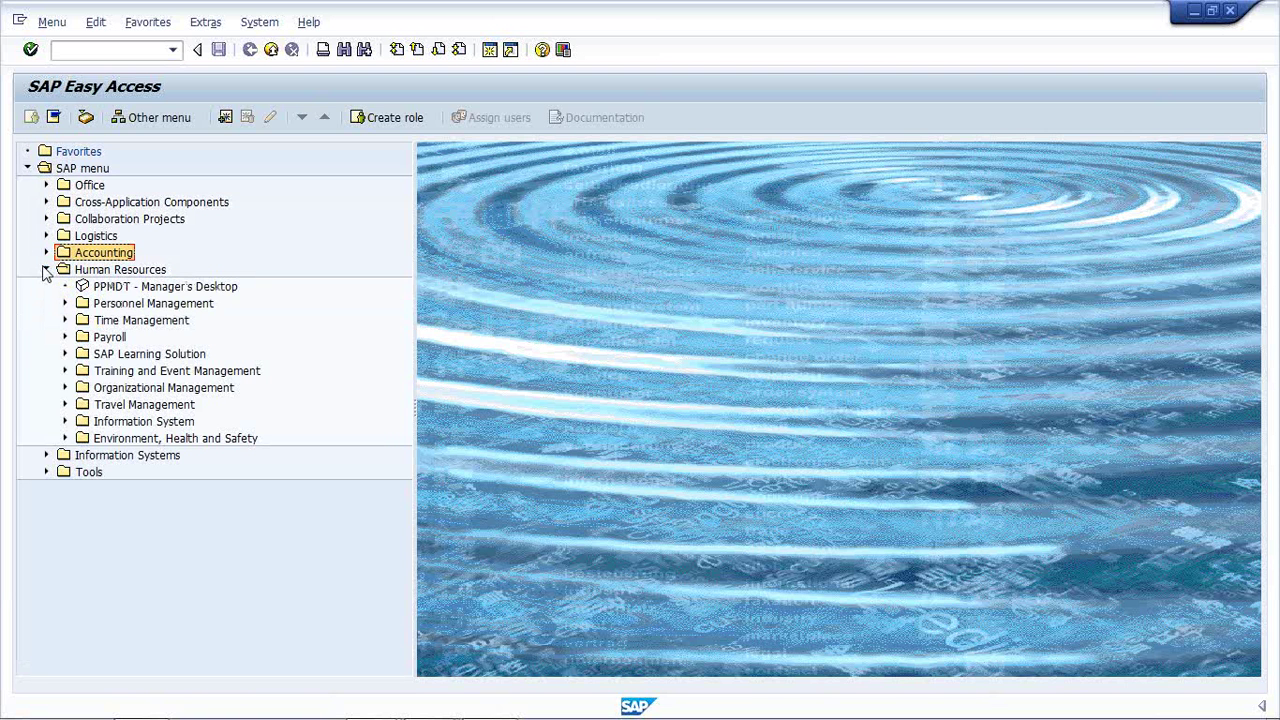
{"action": "left_click", "coordinate": [46, 270]}
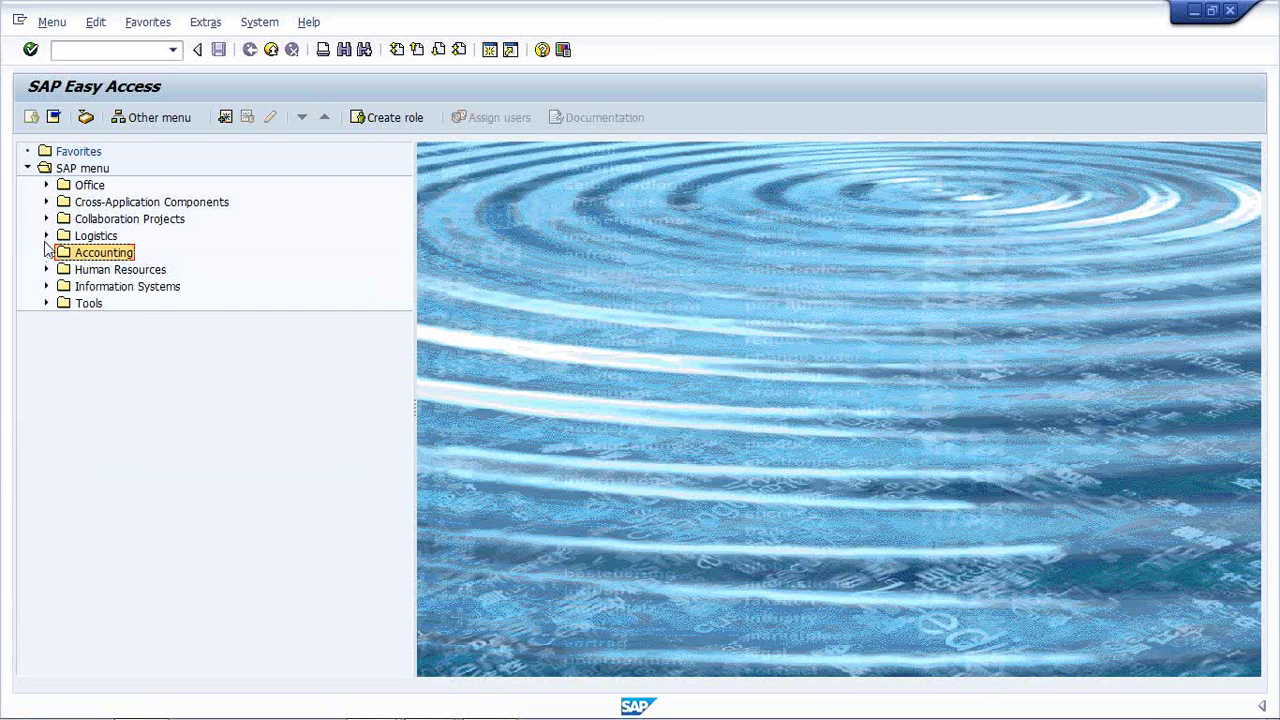
{"action": "left_click", "coordinate": [46, 219]}
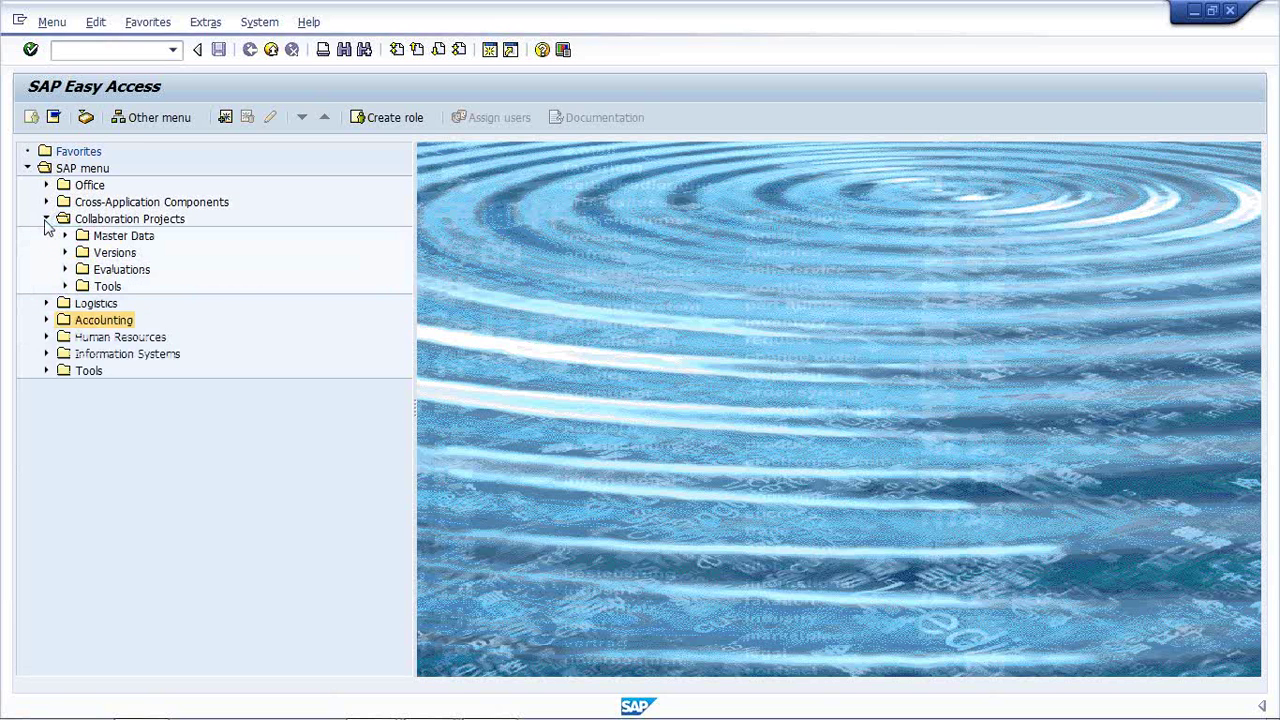
{"action": "left_click", "coordinate": [46, 219]}
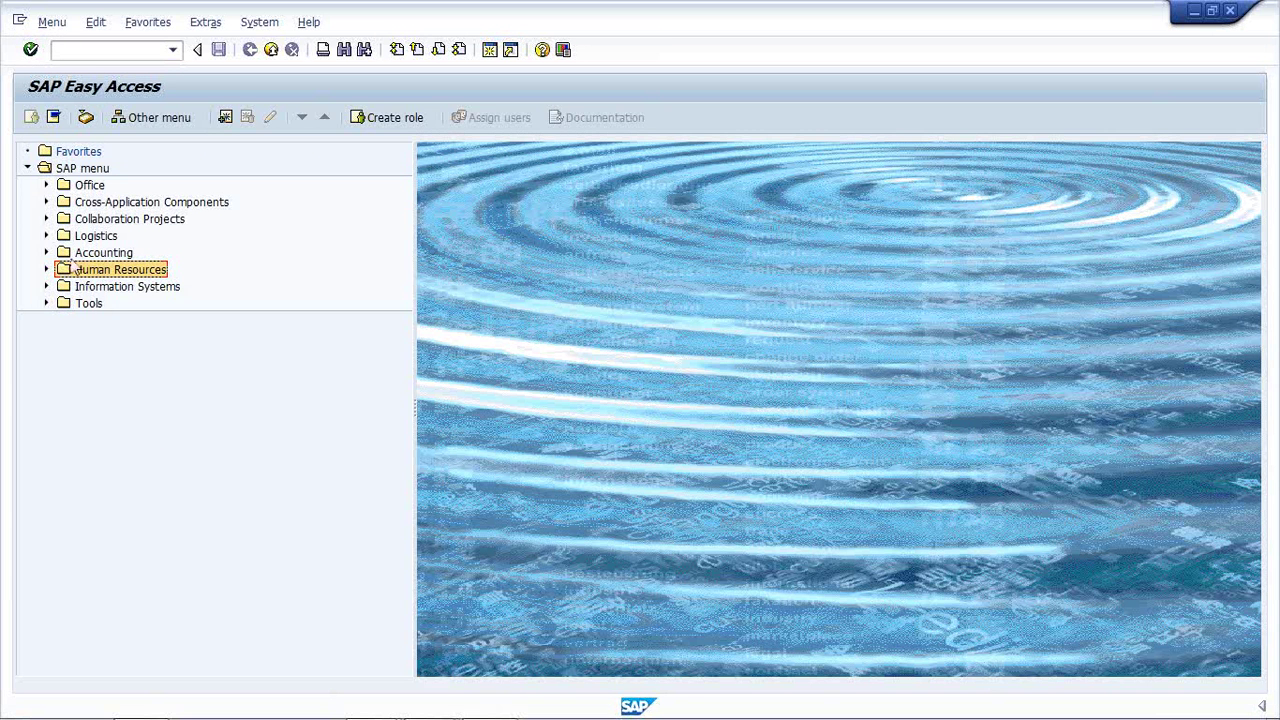
Expand the path Accounting, Financial Accounting, General Ledger, Posting again and select the FB50 transaction.
{"action": "left_click", "coordinate": [47, 252]}
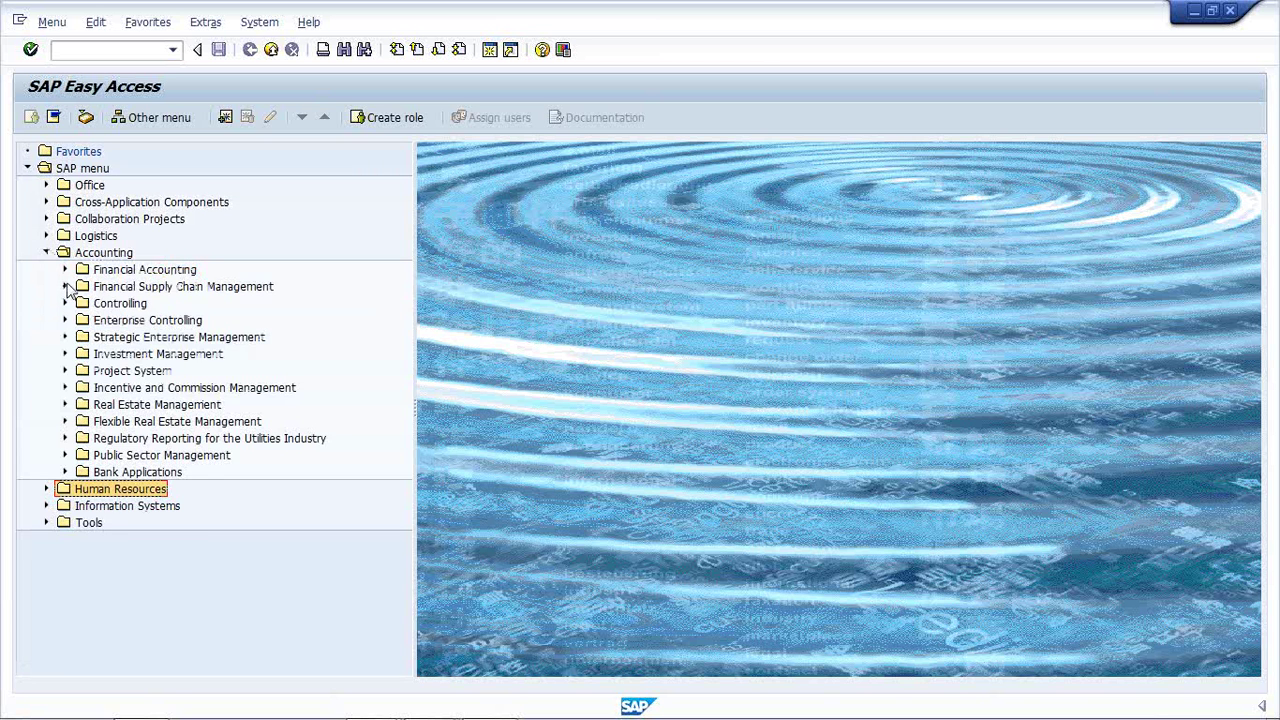
{"action": "left_click", "coordinate": [65, 270]}
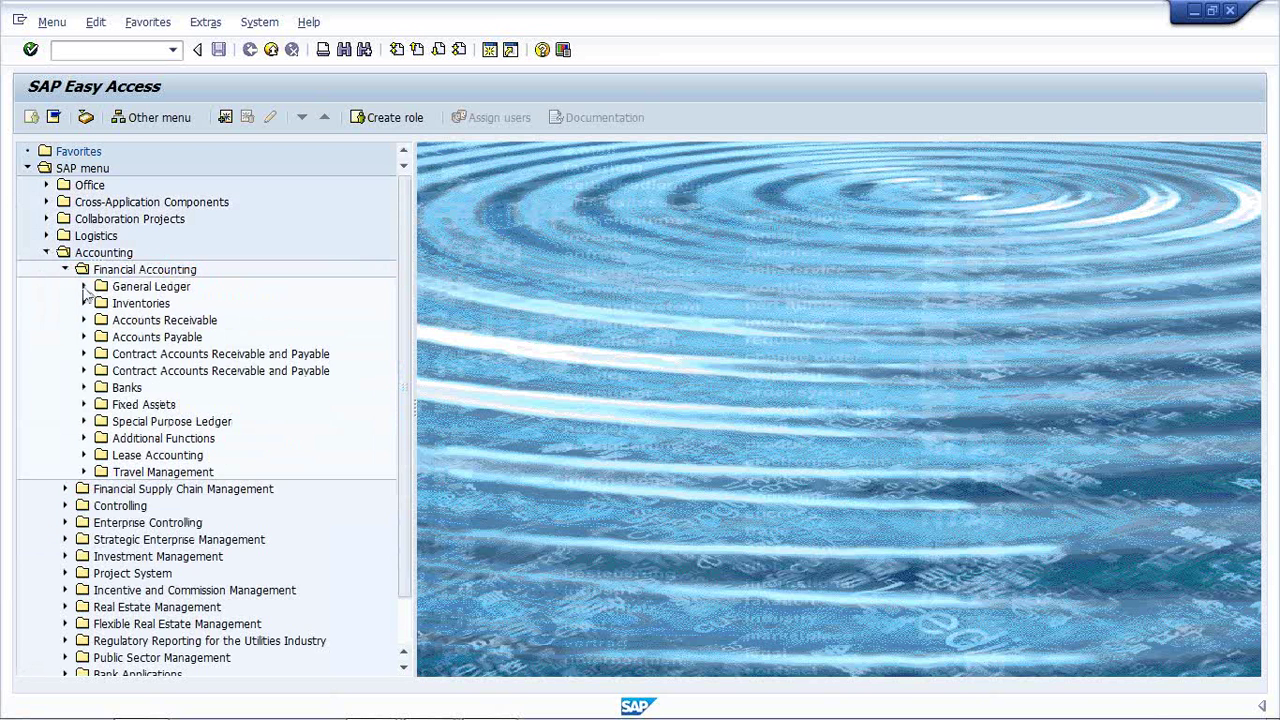
{"action": "left_click", "coordinate": [84, 287]}
{"action": "left_click", "coordinate": [102, 303]}
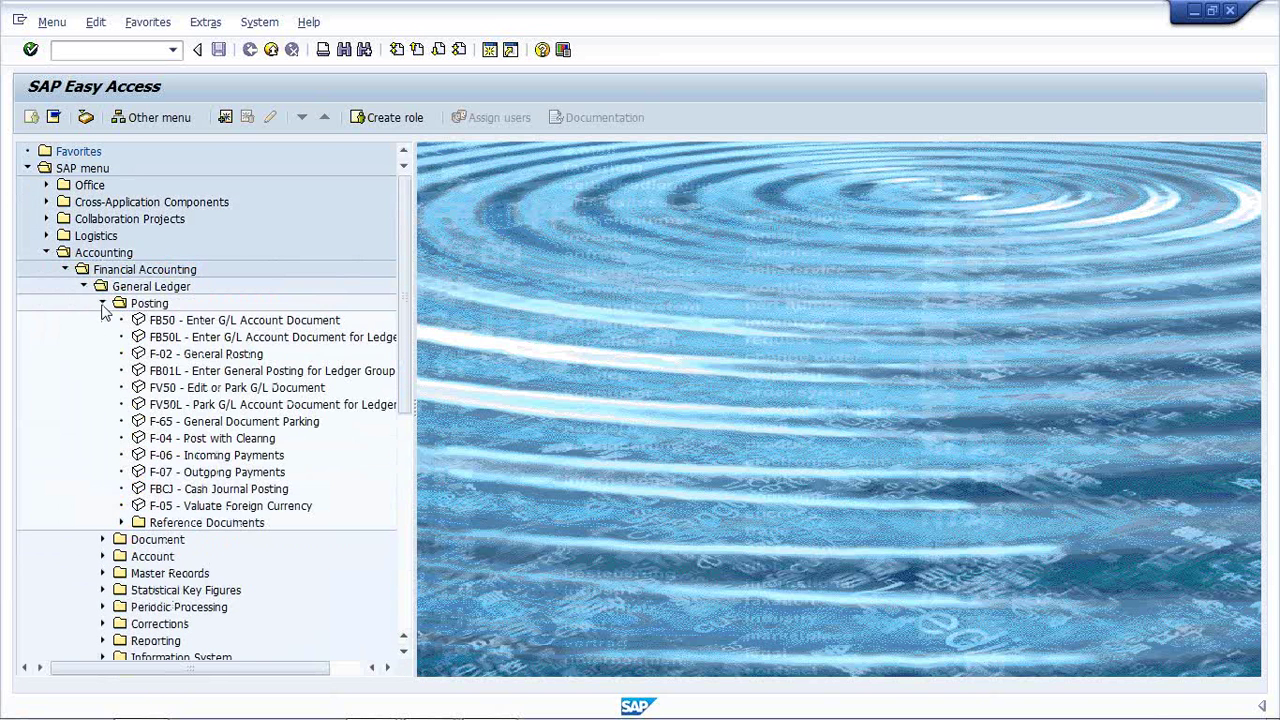
{"action": "left_click", "coordinate": [178, 324]}
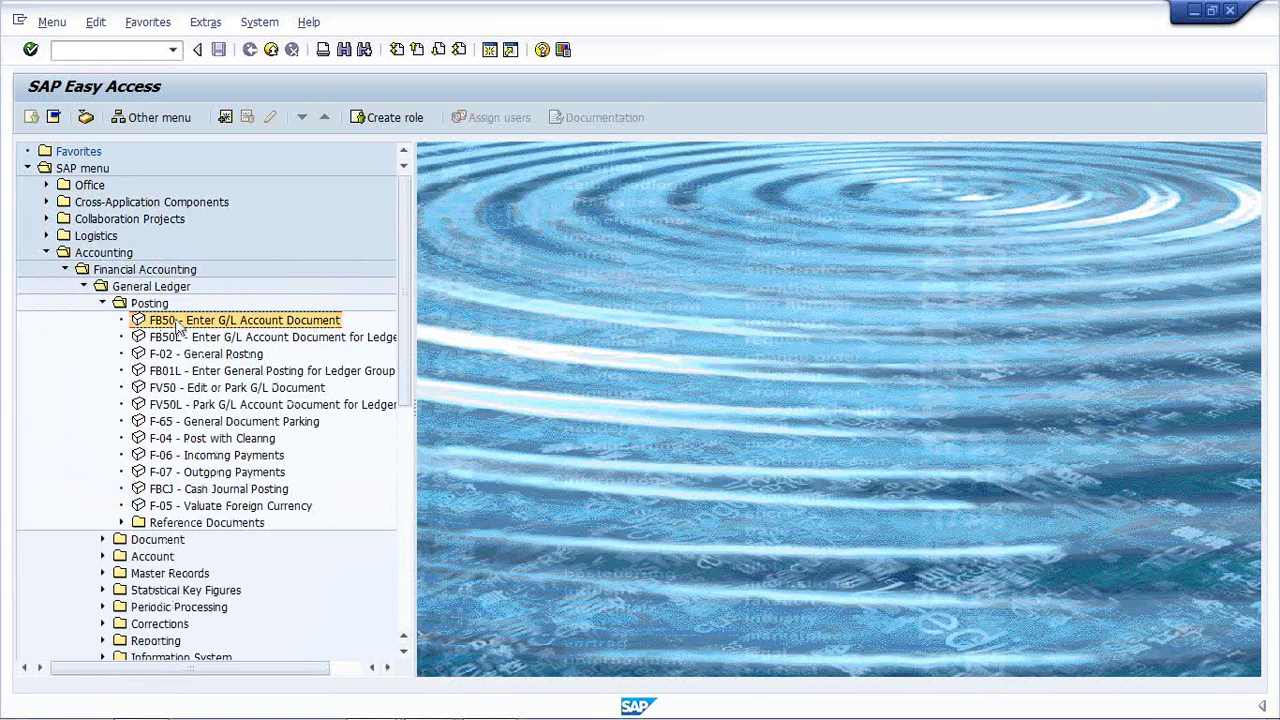
Start the Enter G/L Account Document transaction directly with the transaction code fb50.
{"action": "left_click", "coordinate": [103, 47]}
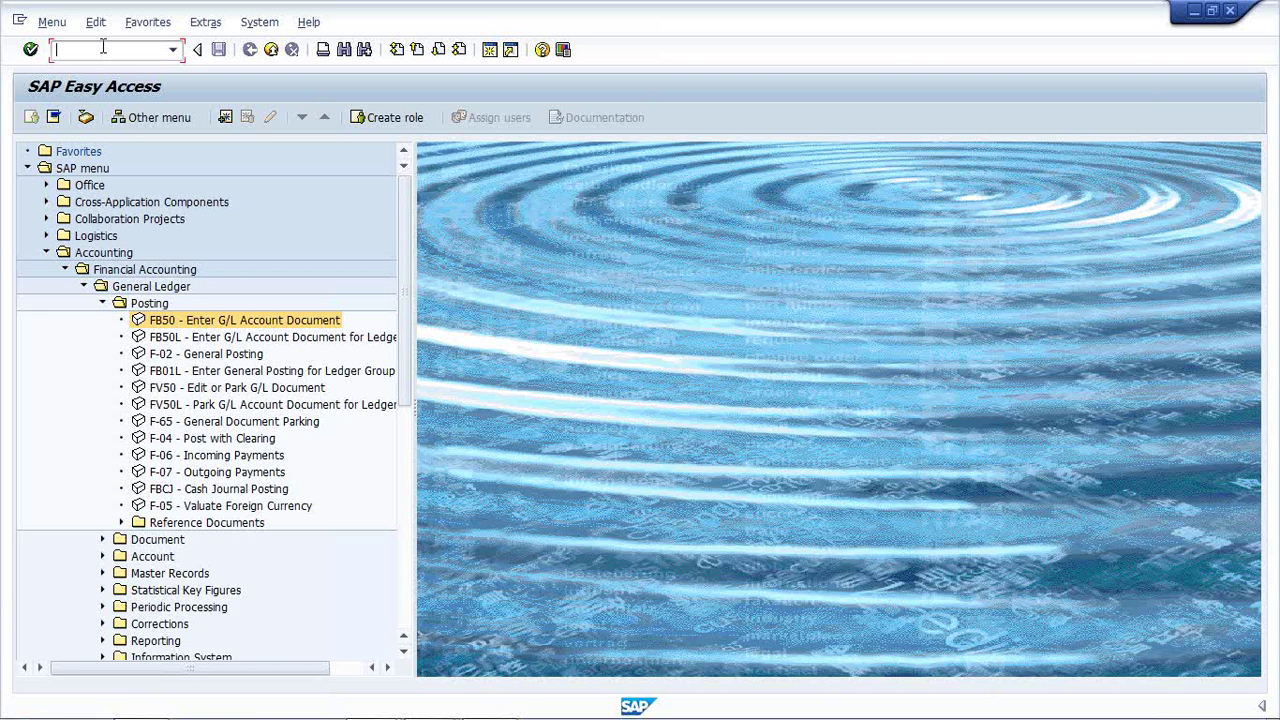
{"action": "type", "text": "fb50"}
{"action": "key", "text": "Return"}
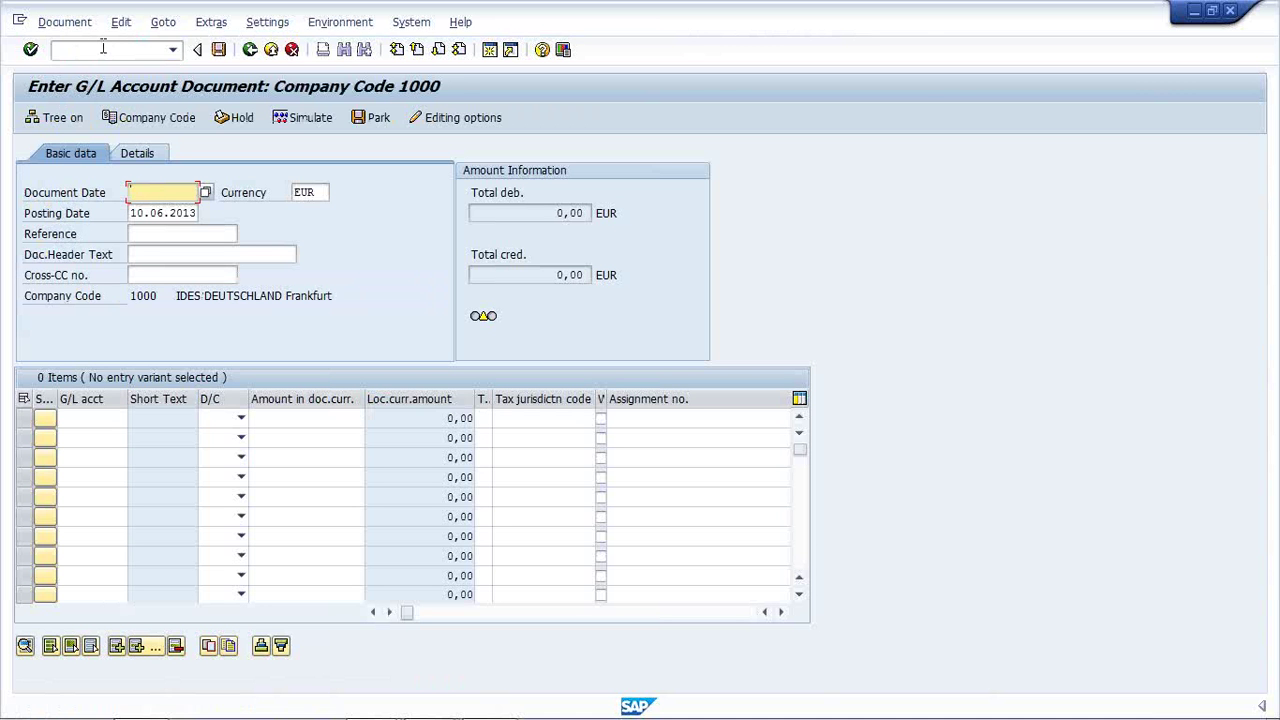
Exit the G/L account document entry without saving and return to SAP Easy Access.
{"action": "left_click", "coordinate": [292, 50]}
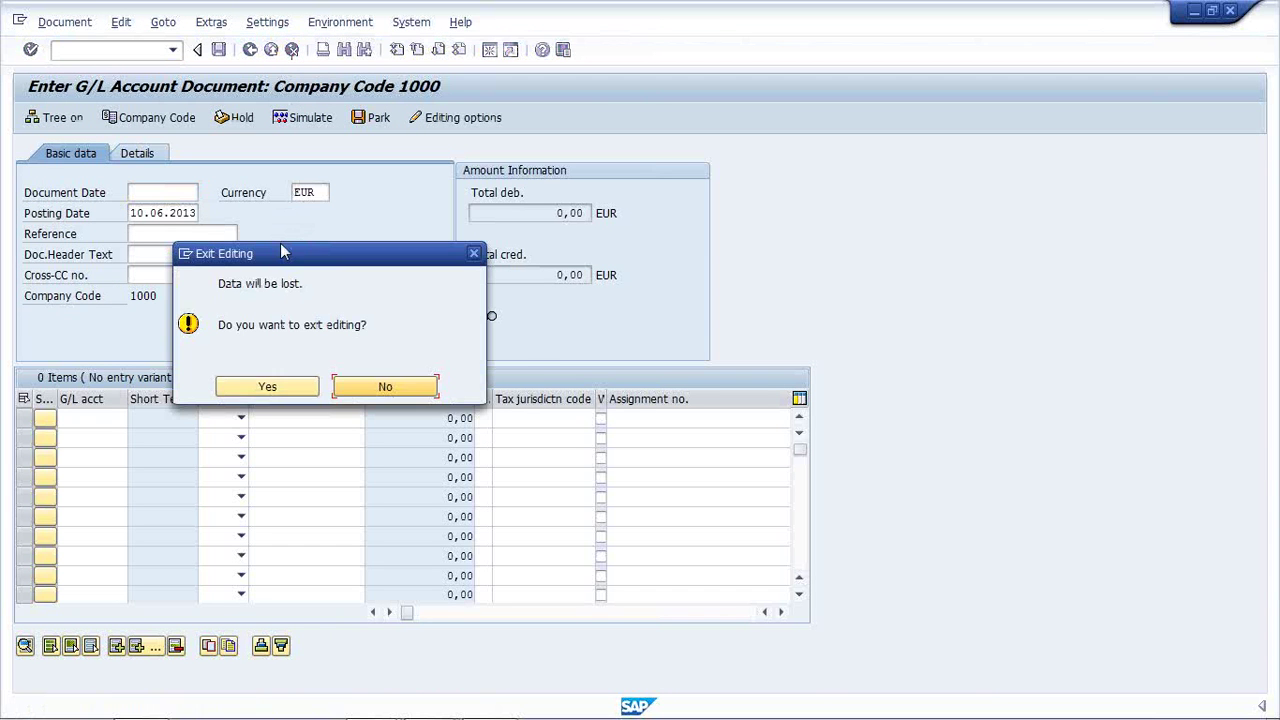
{"action": "left_click", "coordinate": [273, 385]}
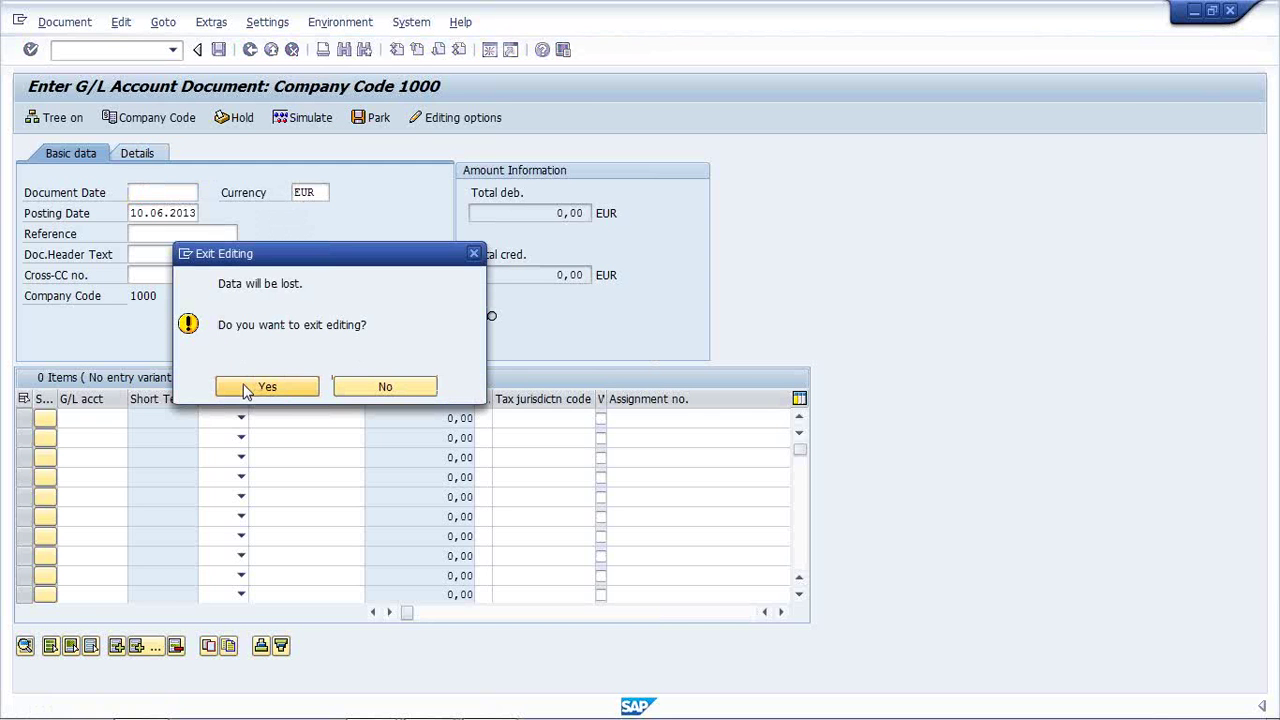
{"action": "left_click", "coordinate": [250, 387]}
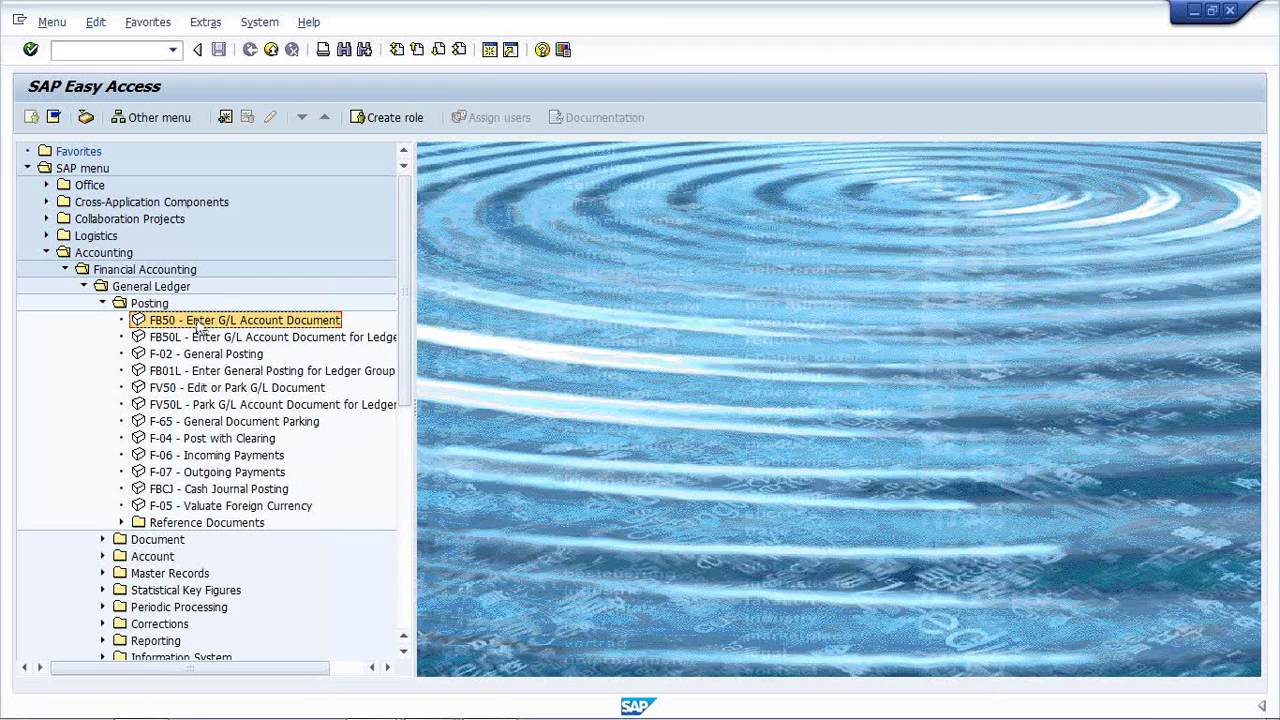
Open FB50 - Enter G/L Account Document from the Posting folder and leave it without saving.
{"action": "double_click", "coordinate": [197, 325]}
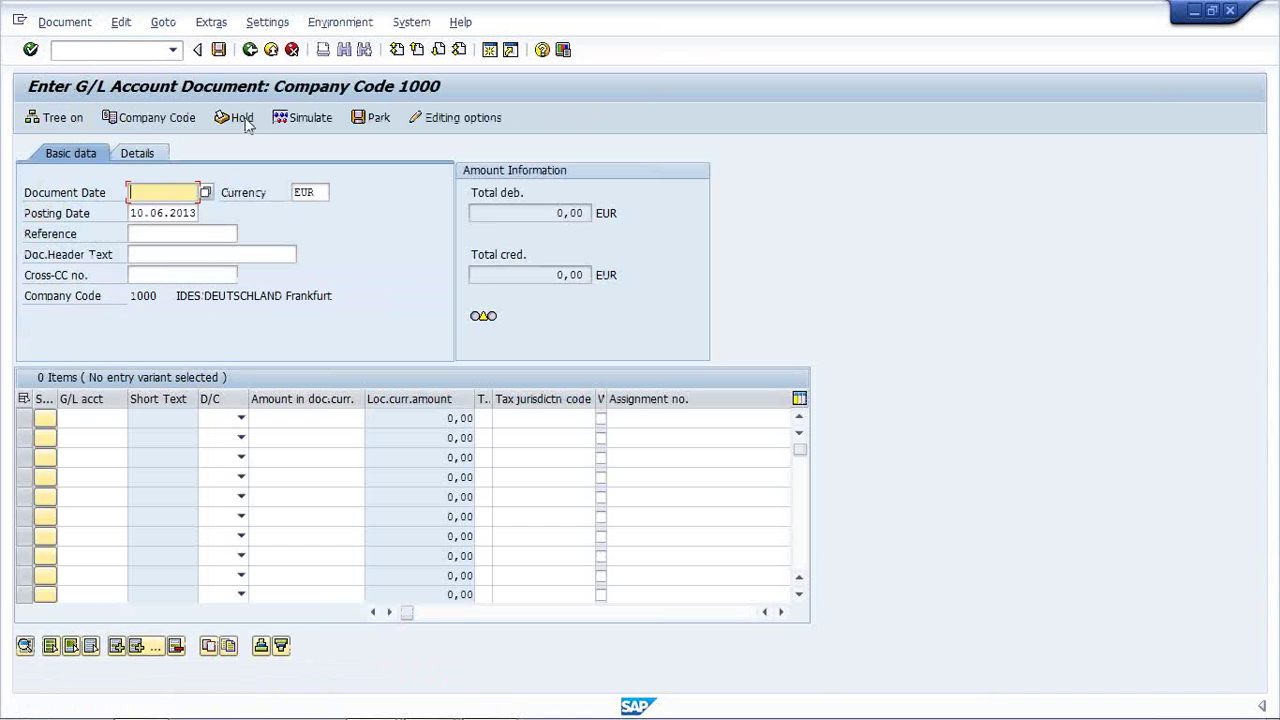
{"action": "left_click", "coordinate": [271, 50]}
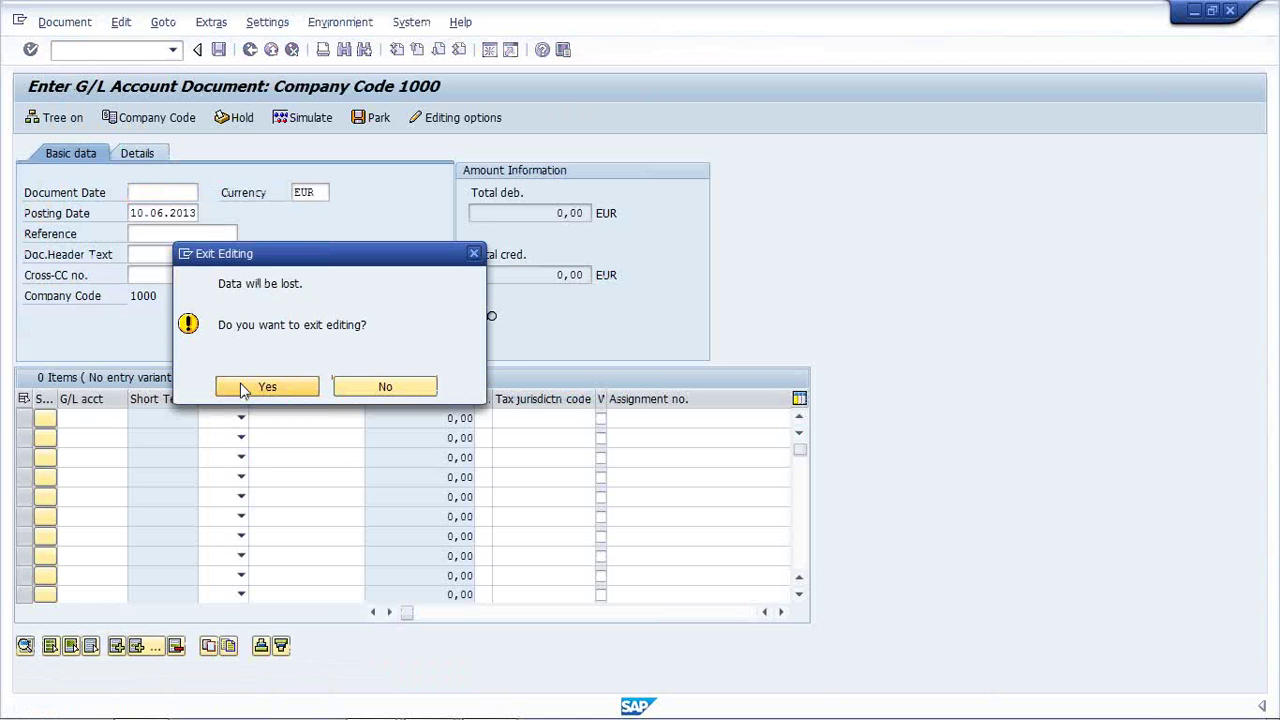
{"action": "left_click", "coordinate": [245, 387]}
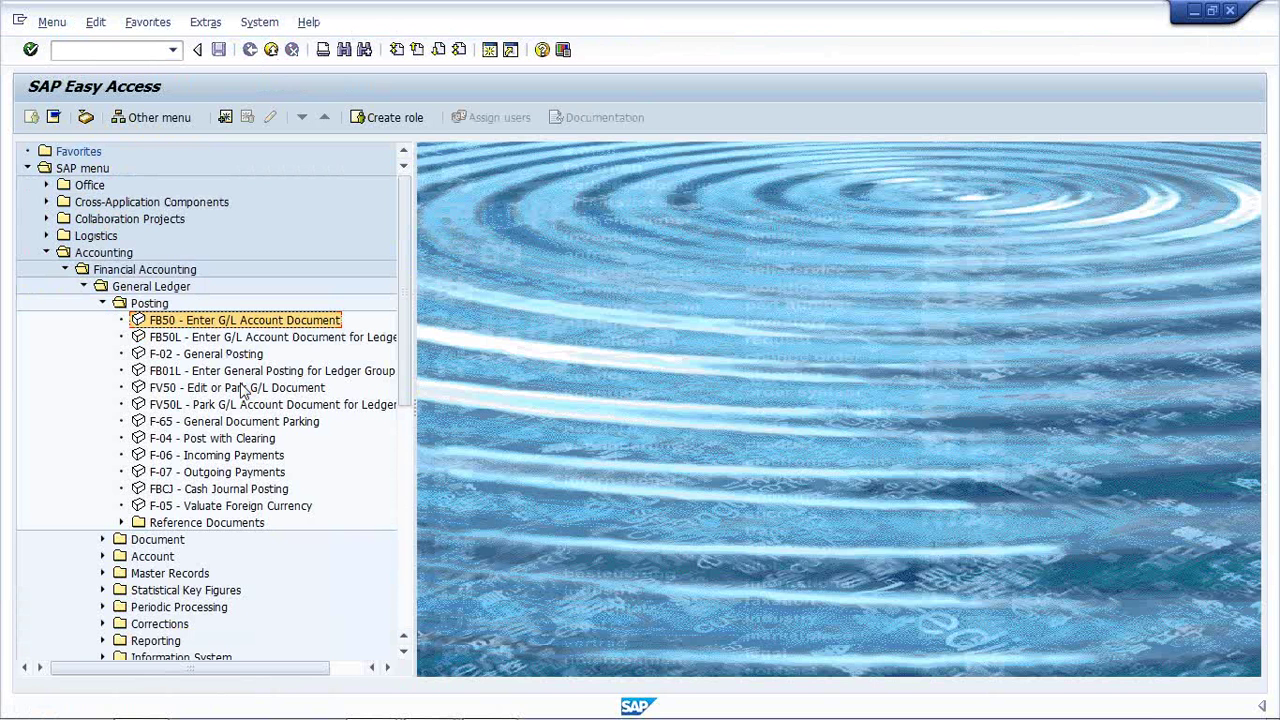
Collapse the expanded Accounting branch level by level, from Posting up to the Accounting folder.
{"action": "left_click", "coordinate": [102, 303]}
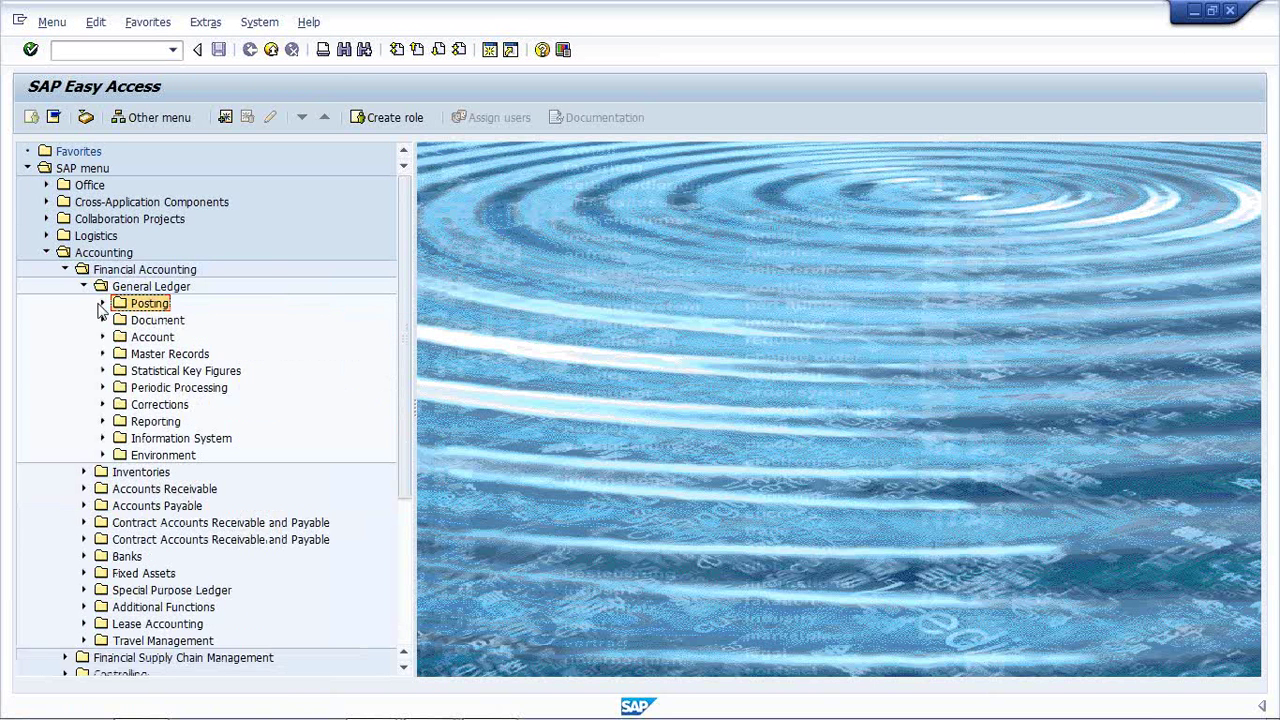
{"action": "left_click", "coordinate": [84, 286]}
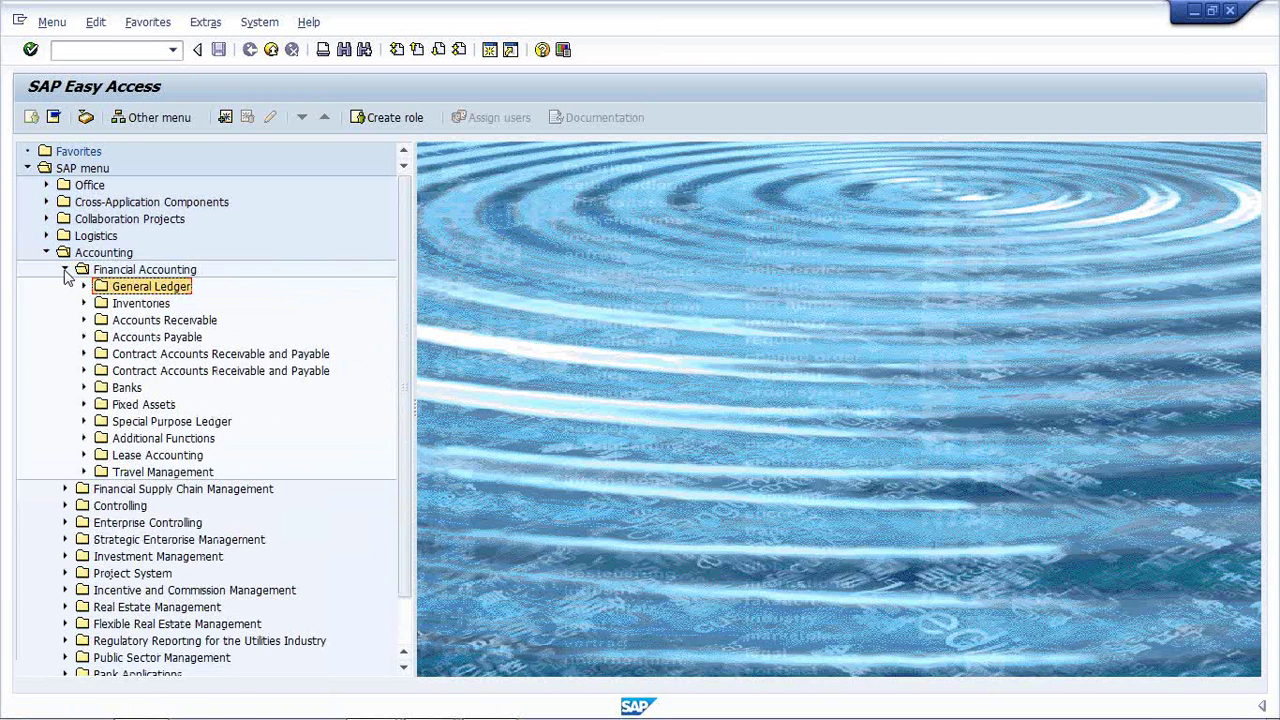
{"action": "left_click", "coordinate": [65, 269]}
{"action": "left_click", "coordinate": [46, 253]}
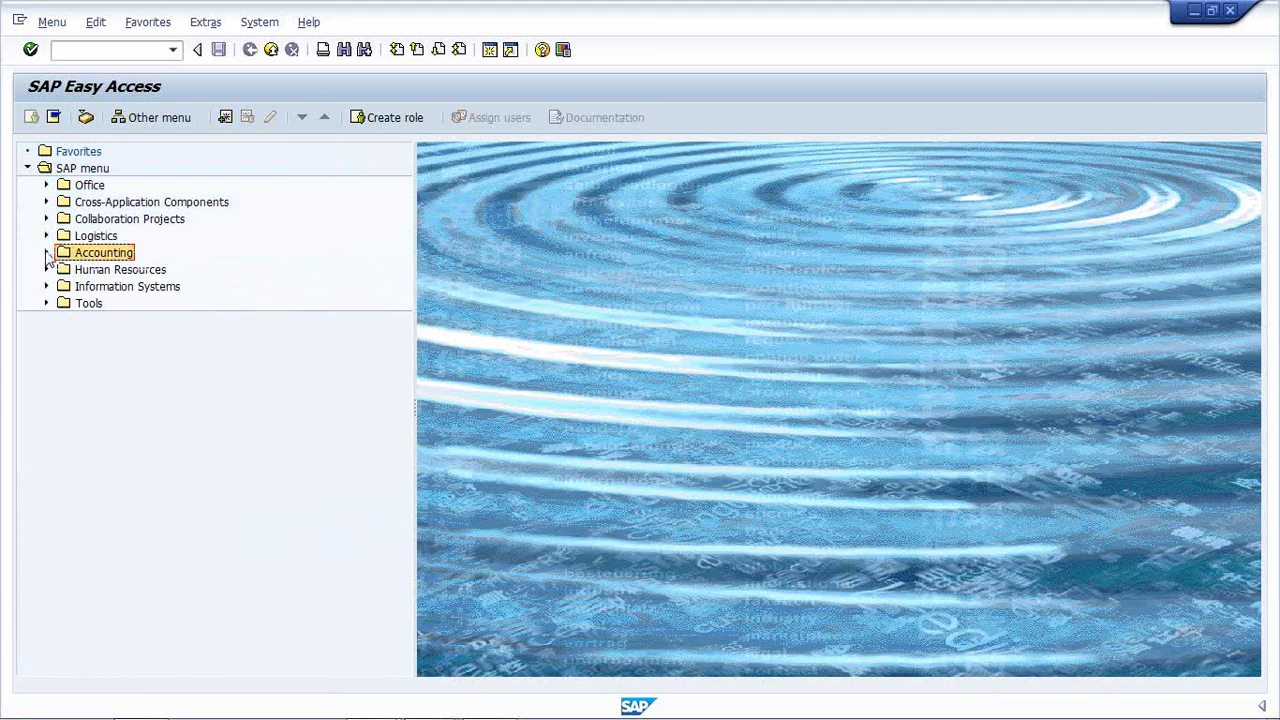